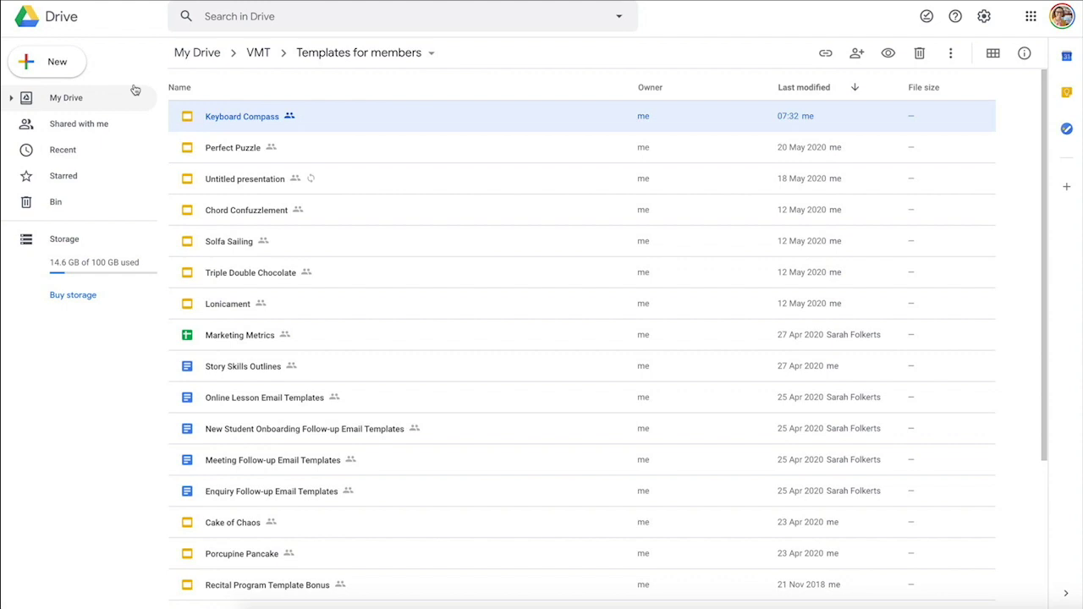
# - Create a new Google Slides presentation in the Templates for members folder, shared like the folder
pyautogui.click(55, 63)
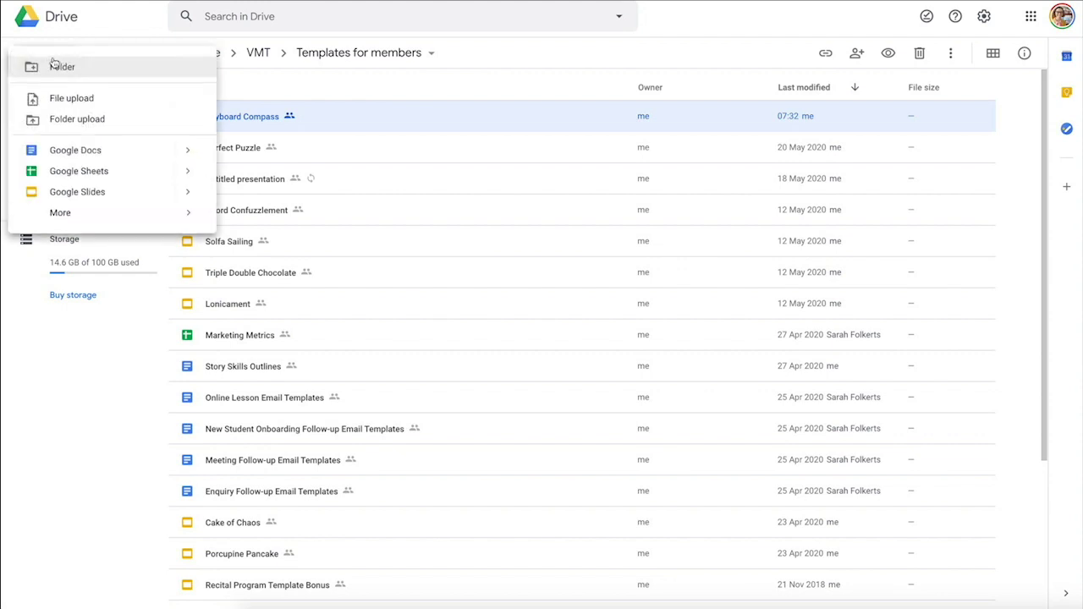
pyautogui.click(92, 192)
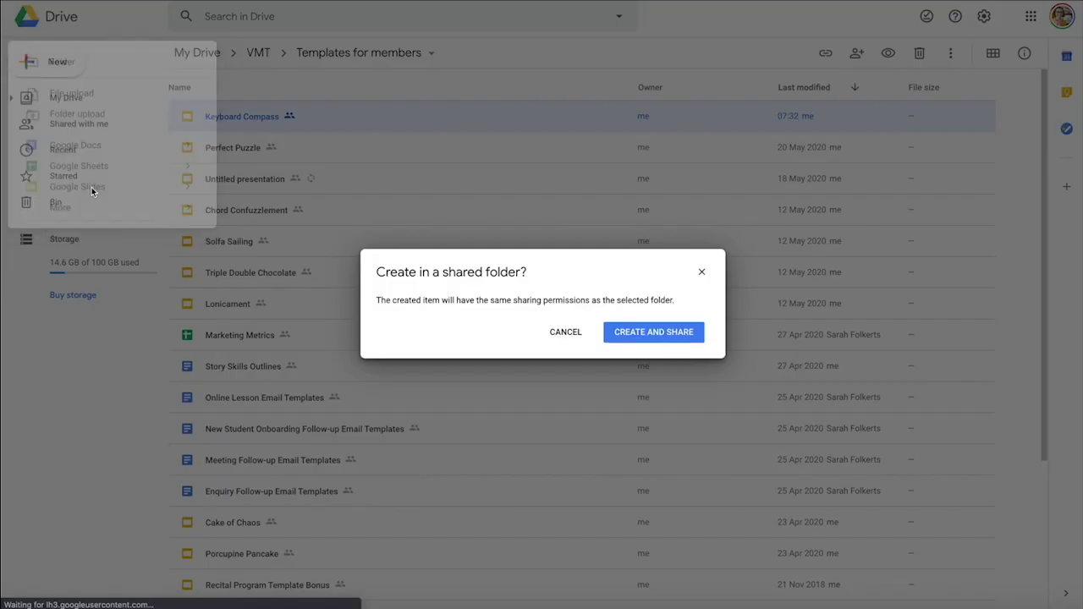
pyautogui.click(677, 333)
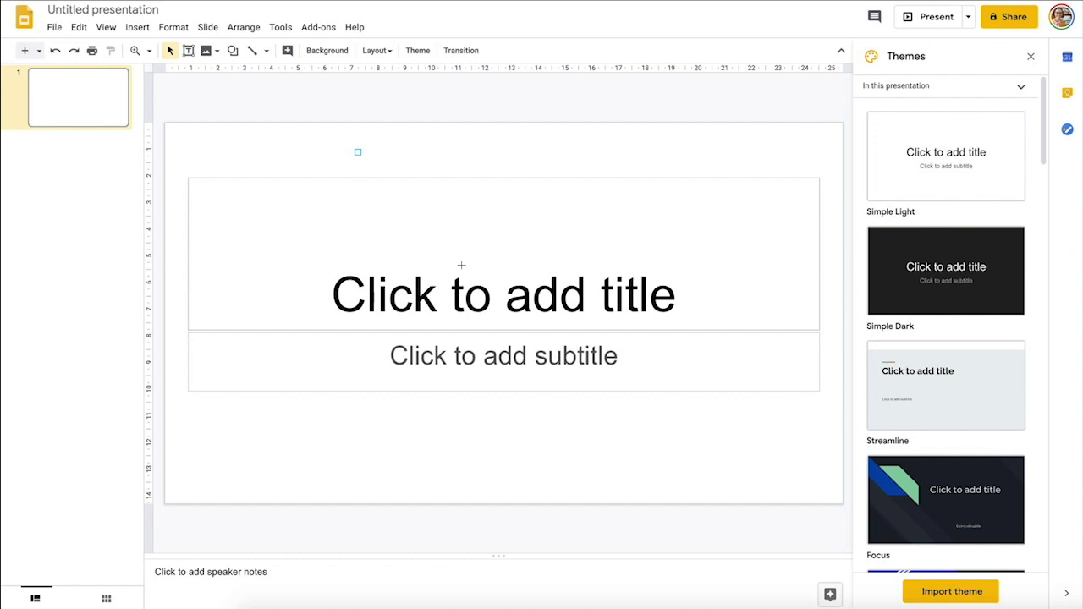
# - Delete the title and subtitle placeholders and pick FACE Jibbidy-01.png in the October games folder
pyautogui.moveTo(356, 150); pyautogui.dragTo(660, 430)
pyautogui.press('Delete')
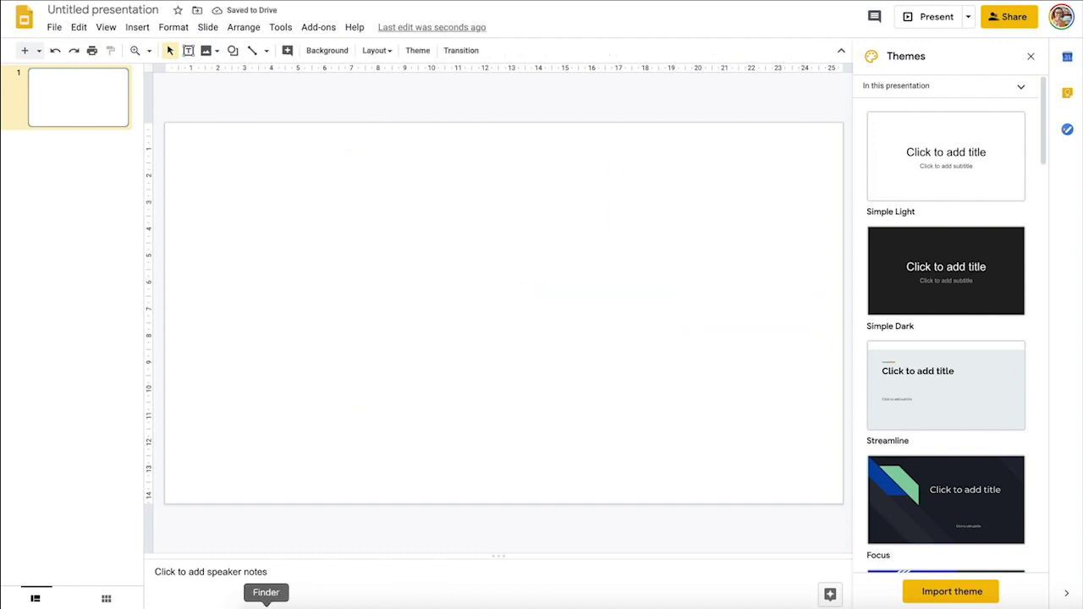
pyautogui.click(266, 604)
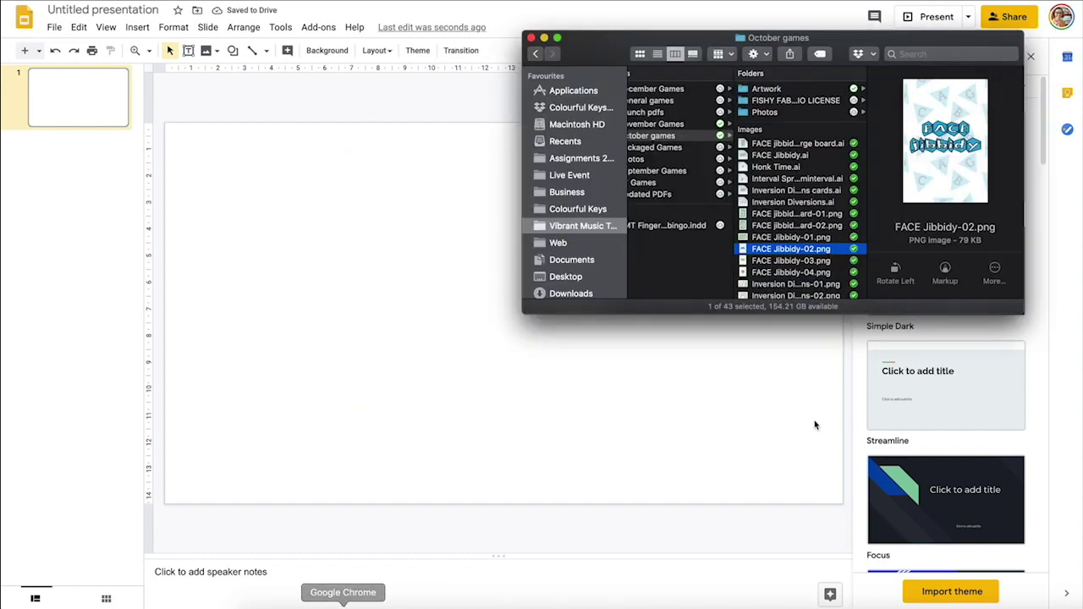
pyautogui.click(807, 260)
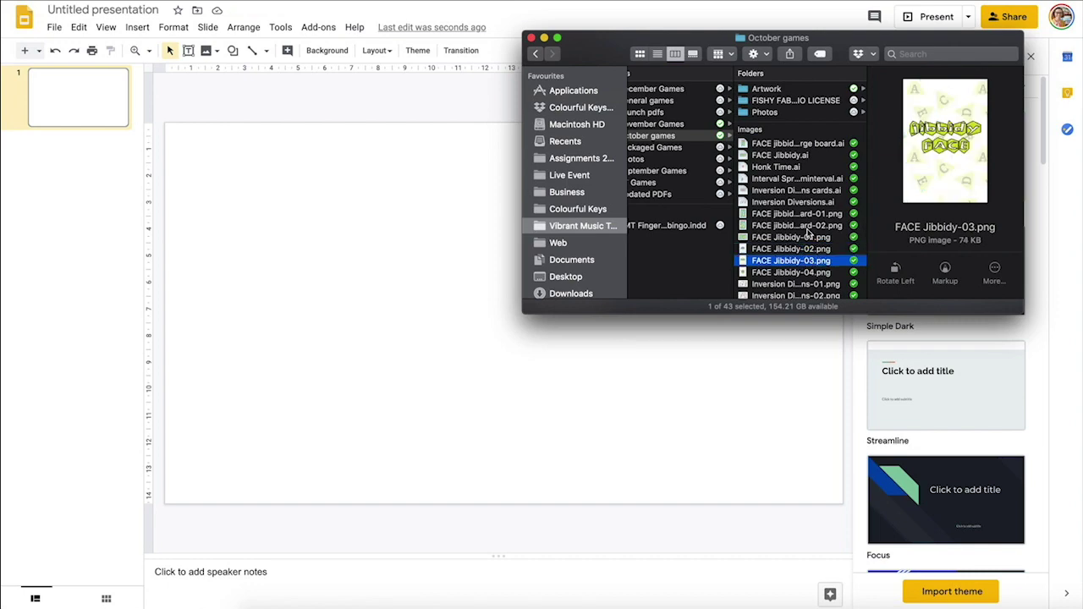
pyautogui.click(807, 232)
pyautogui.click(807, 240)
# - Drop the board image onto the slide, shrink it and move it into position
pyautogui.moveTo(803, 240); pyautogui.dragTo(316, 311)
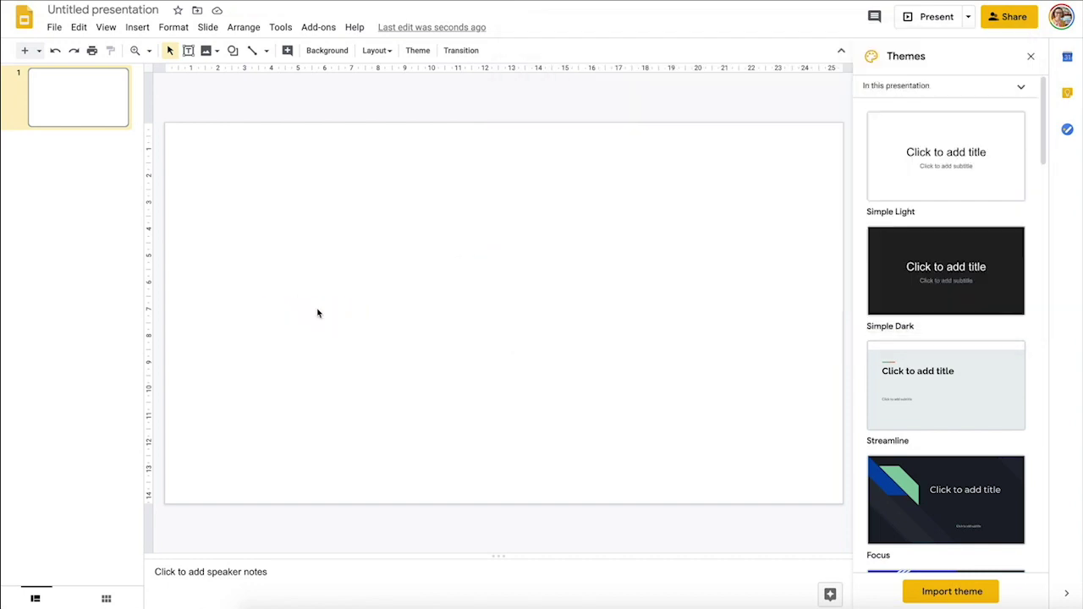
pyautogui.moveTo(683, 134); pyautogui.dragTo(511, 258)
pyautogui.moveTo(453, 351); pyautogui.dragTo(522, 288)
pyautogui.click(544, 109)
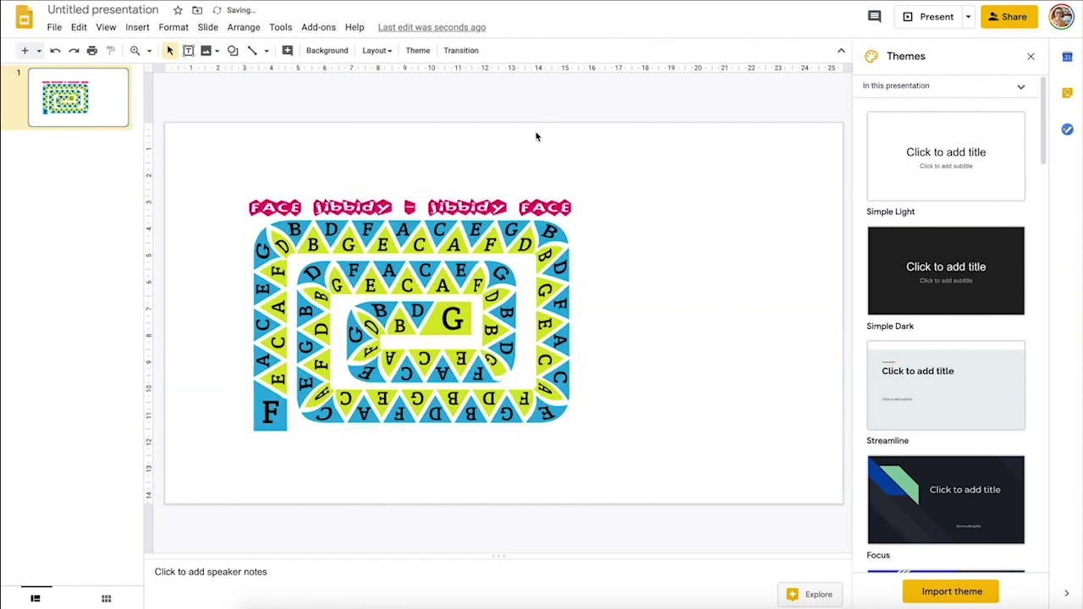
# - Give the FACE Jibbidy board image a 1px border
pyautogui.click(532, 267)
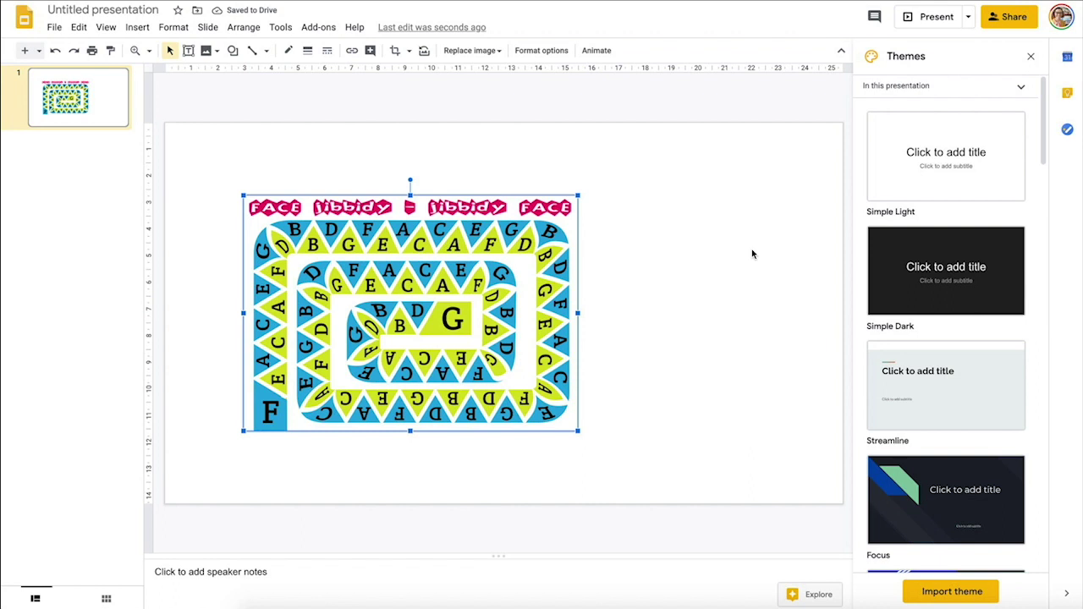
pyautogui.click(658, 128)
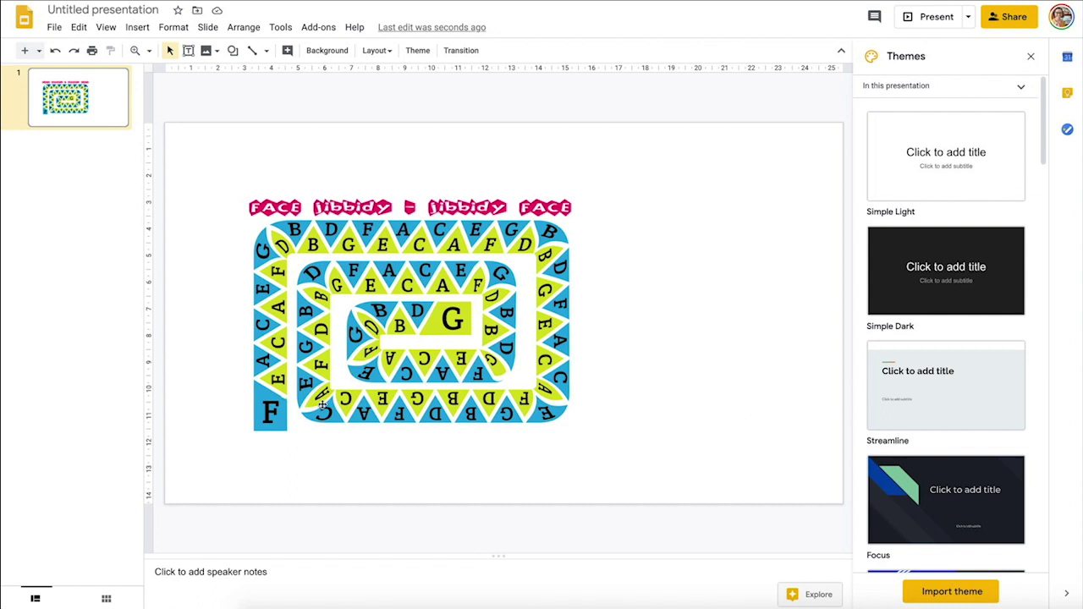
pyautogui.click(357, 397)
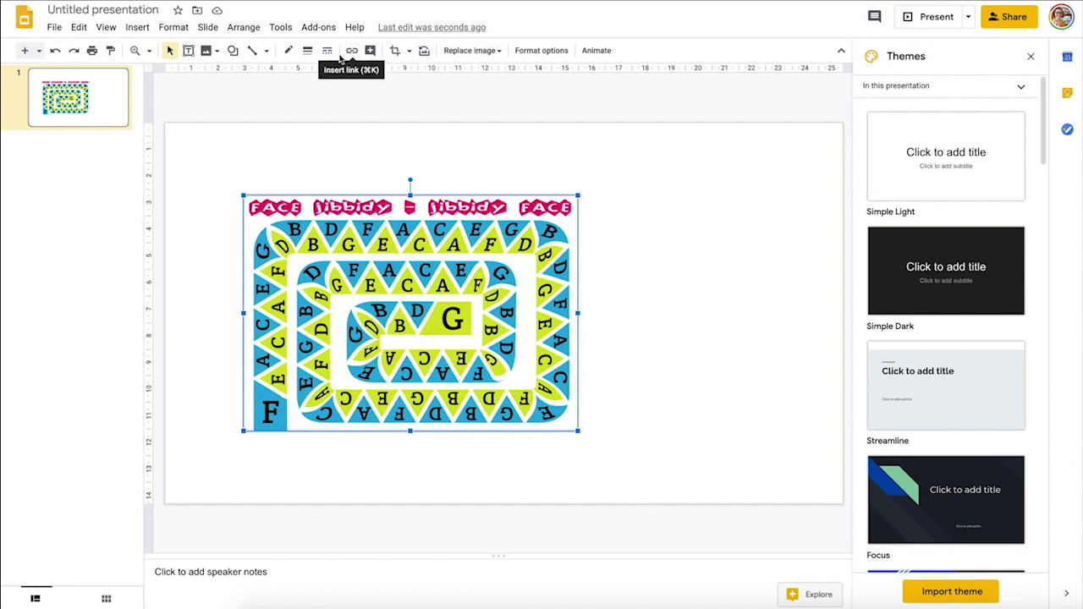
pyautogui.click(309, 51)
pyautogui.click(333, 75)
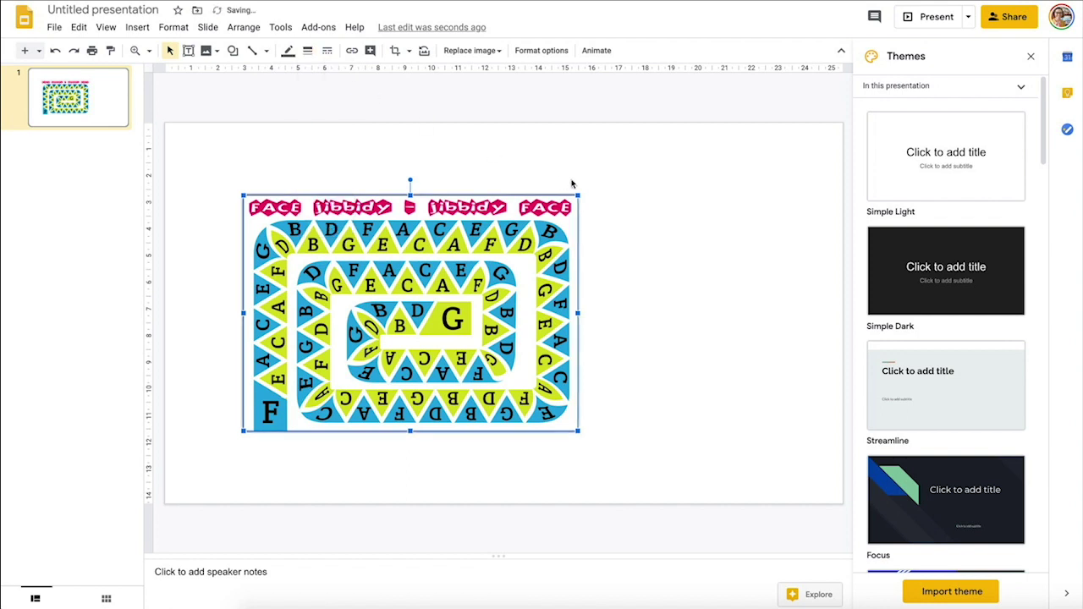
pyautogui.click(591, 146)
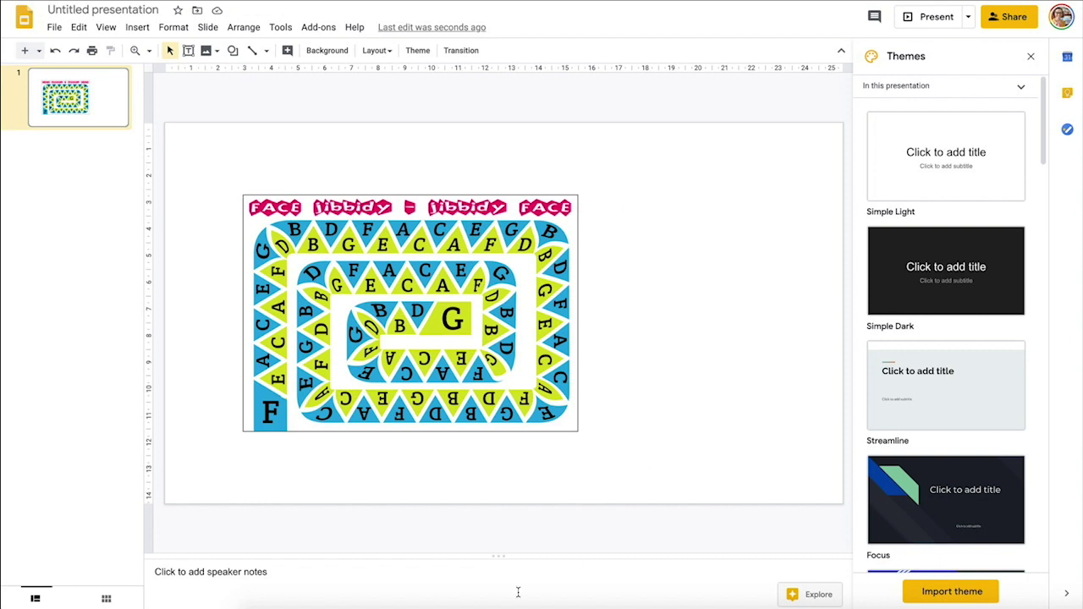
# - Add FACE Jibbidy-02.png to the slide, shrink it and place it right of the board
pyautogui.click(265, 592)
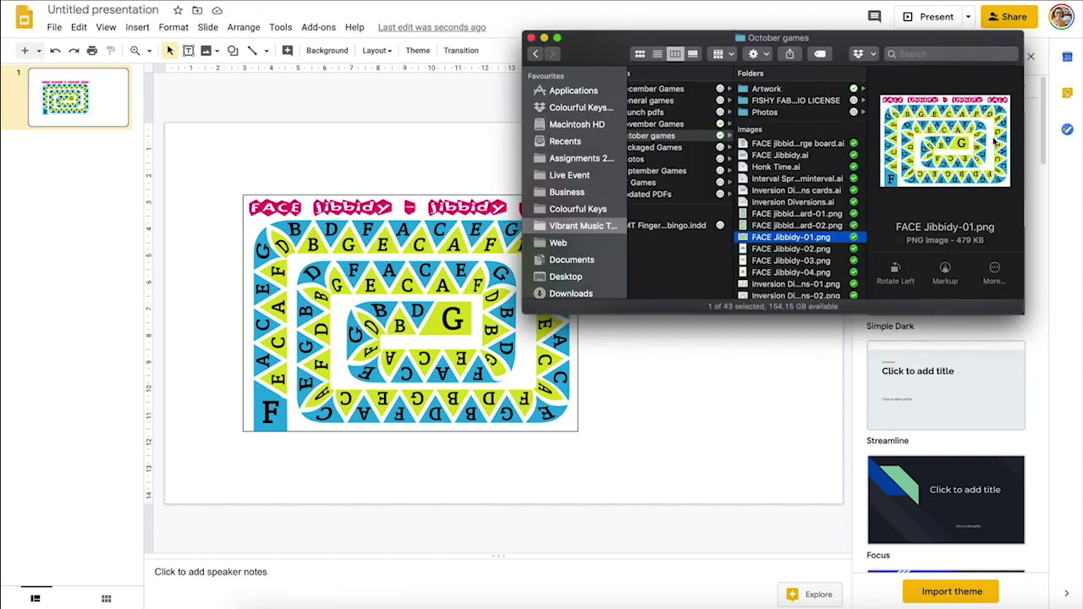
pyautogui.click(797, 225)
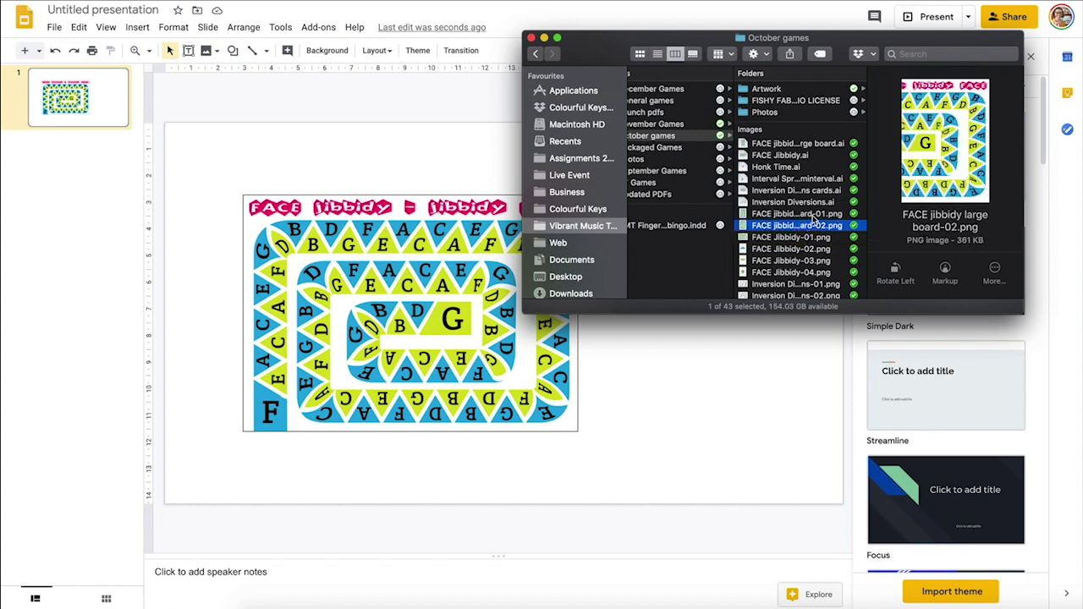
pyautogui.click(811, 216)
pyautogui.click(807, 239)
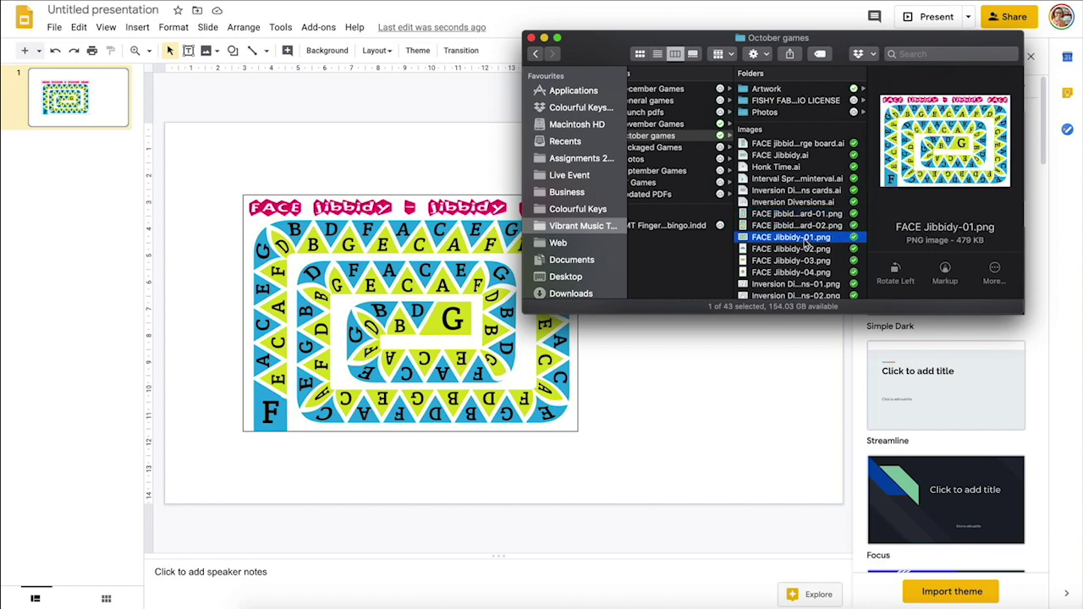
pyautogui.click(804, 249)
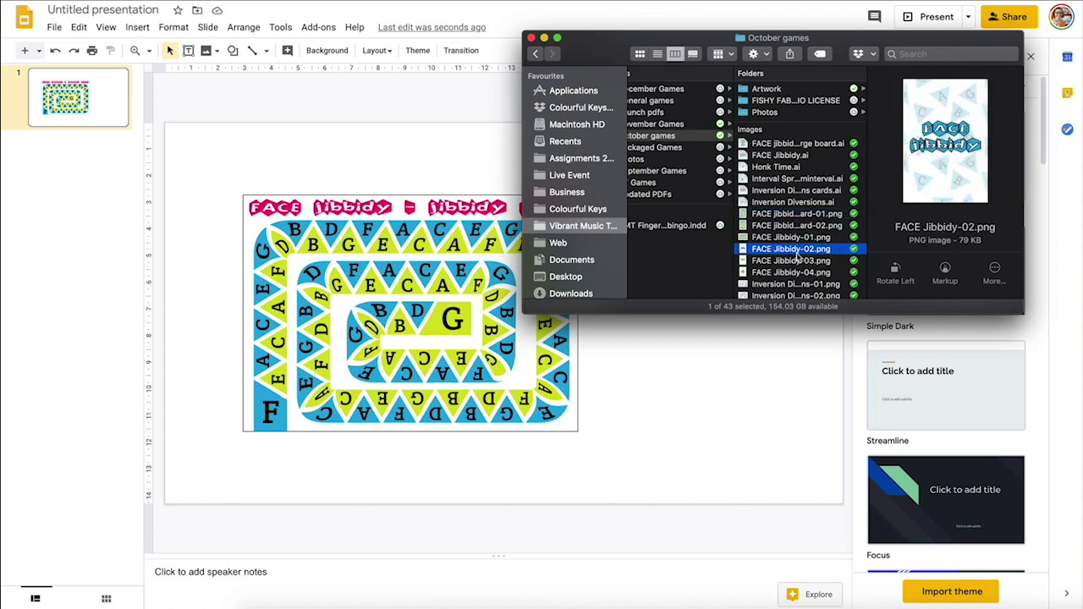
pyautogui.moveTo(802, 252); pyautogui.dragTo(705, 419)
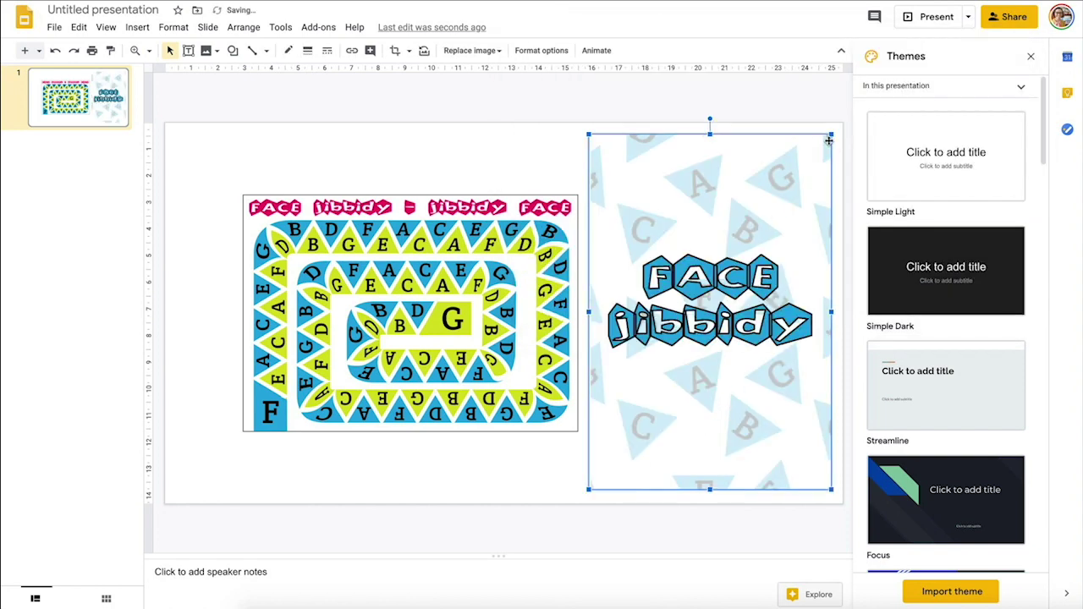
pyautogui.moveTo(830, 136); pyautogui.dragTo(714, 303)
pyautogui.moveTo(687, 374); pyautogui.dragTo(703, 296)
# - Make the card-back image narrower and move it with the board toward the slide centre
pyautogui.click(736, 190)
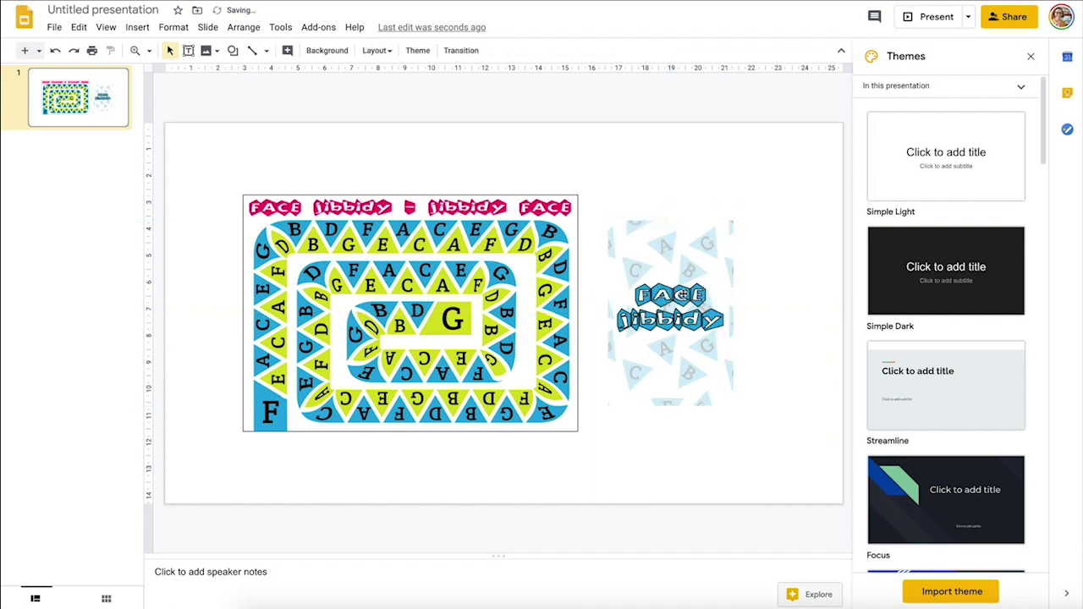
pyautogui.click(689, 279)
pyautogui.moveTo(728, 222); pyautogui.dragTo(729, 231)
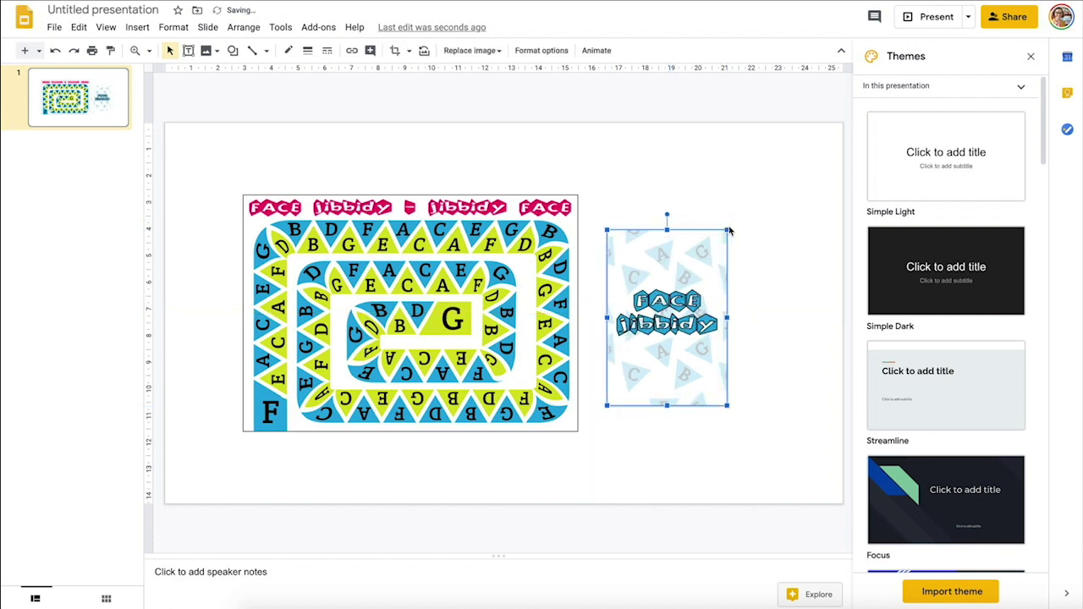
pyautogui.moveTo(695, 279); pyautogui.dragTo(693, 279)
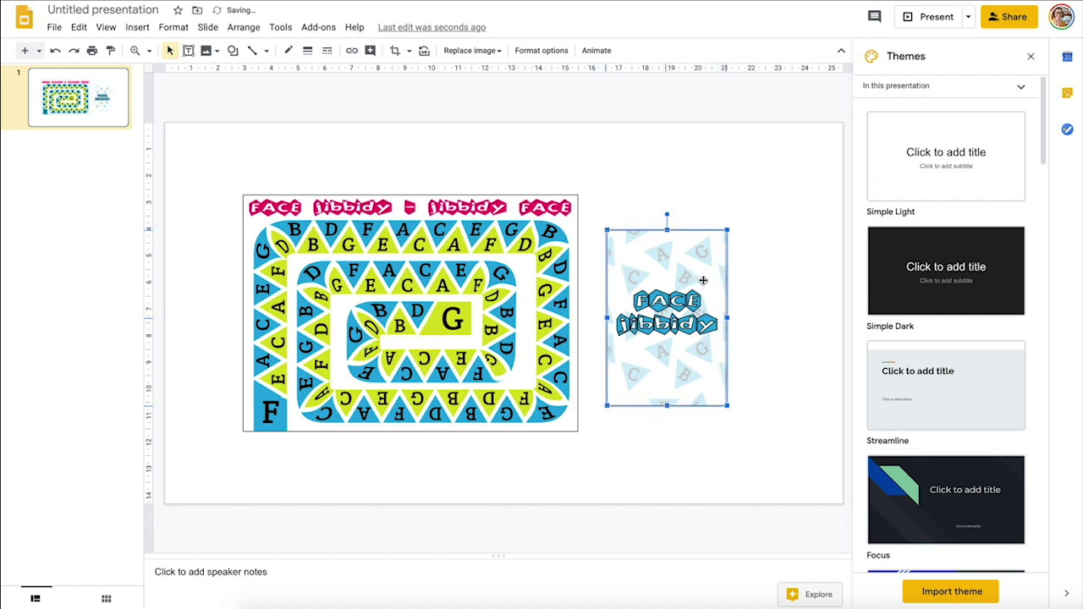
pyautogui.keyDown('shift'); pyautogui.click(487, 384); pyautogui.keyUp('shift')
pyautogui.moveTo(487, 385); pyautogui.dragTo(505, 342)
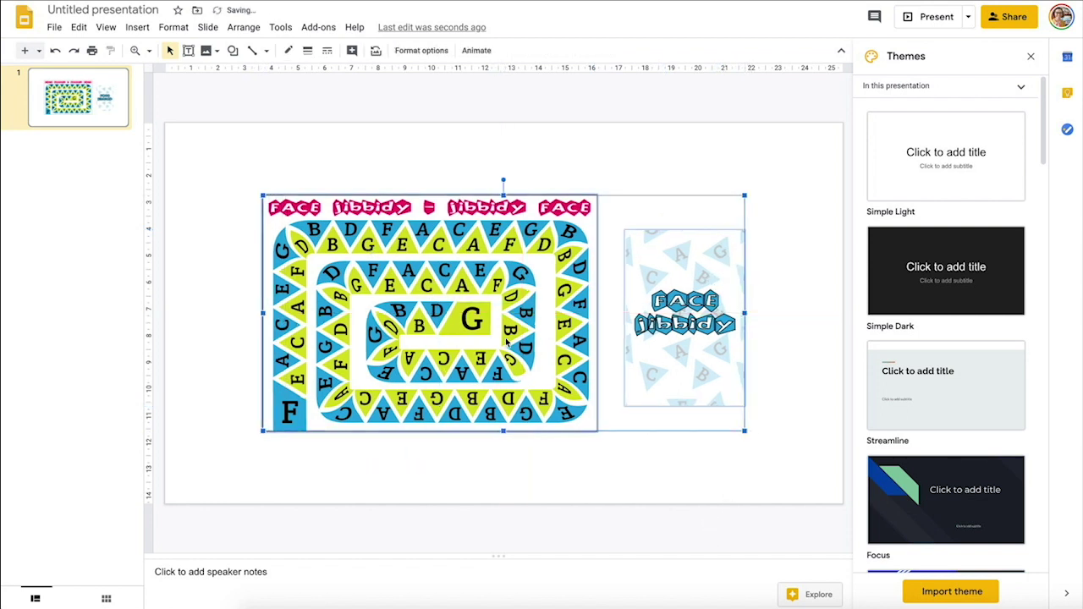
pyautogui.click(532, 130)
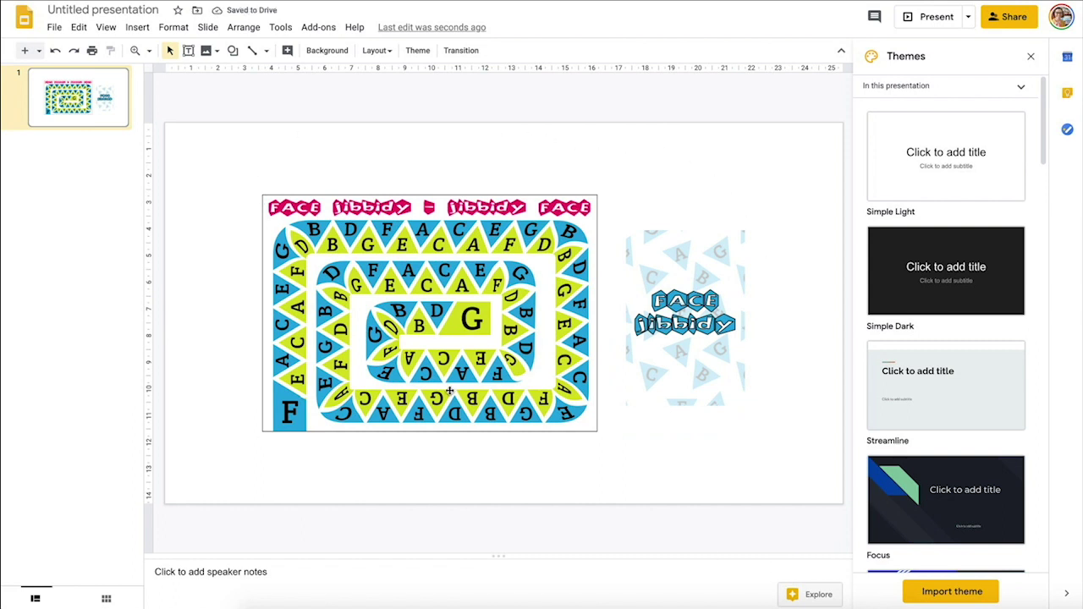
# - Enlarge the board image, re-centre both images together, and select the card back
pyautogui.click(481, 398)
pyautogui.moveTo(259, 193); pyautogui.dragTo(244, 180)
pyautogui.moveTo(376, 265); pyautogui.dragTo(367, 277)
pyautogui.hotkey('ctrl', 'a')
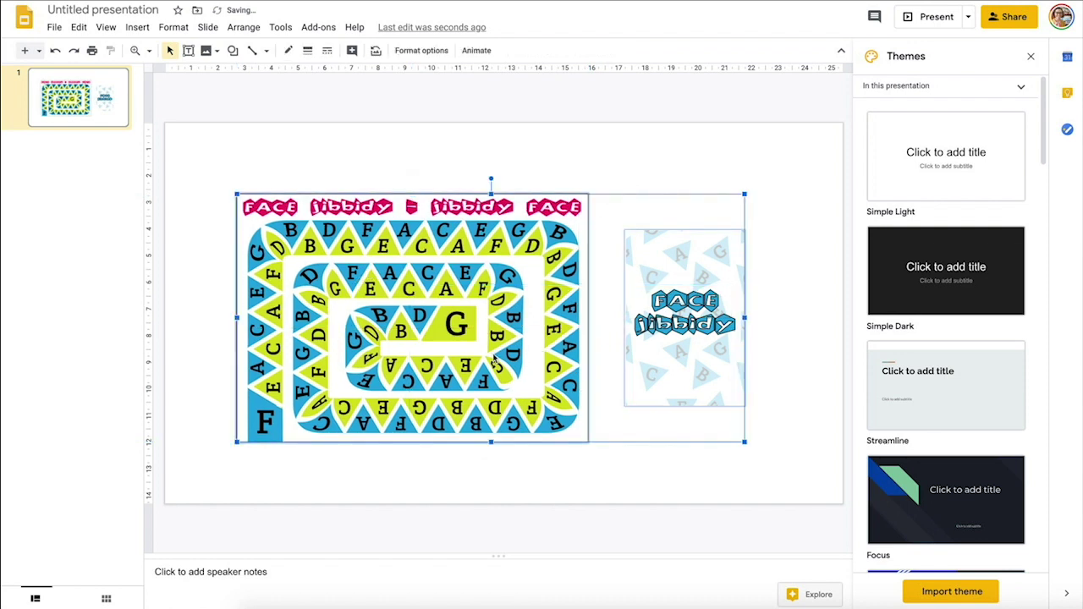
pyautogui.moveTo(493, 357); pyautogui.dragTo(516, 360)
pyautogui.click(644, 124)
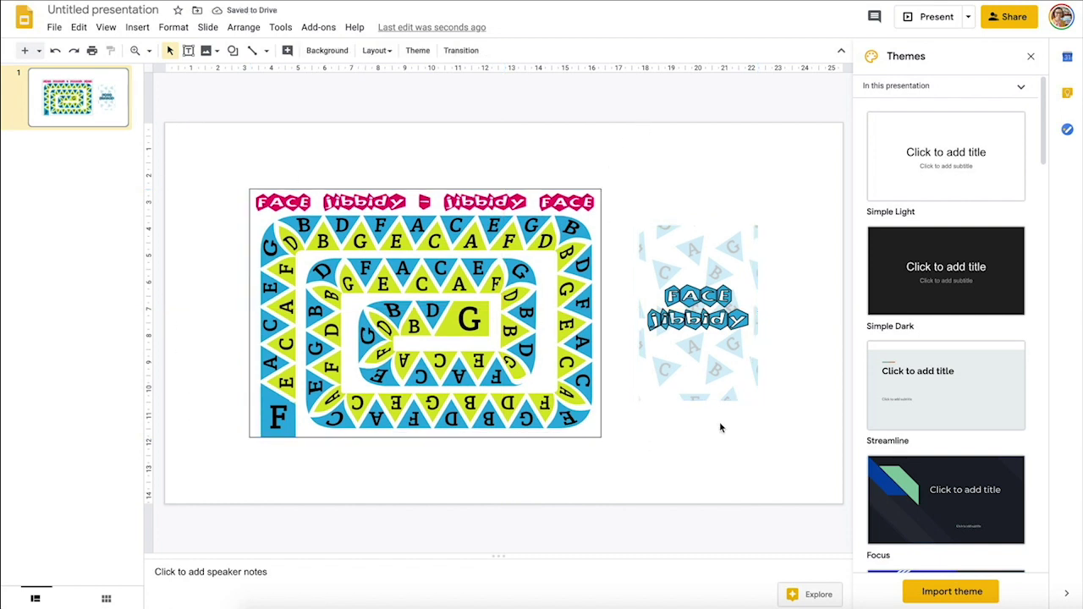
pyautogui.click(715, 376)
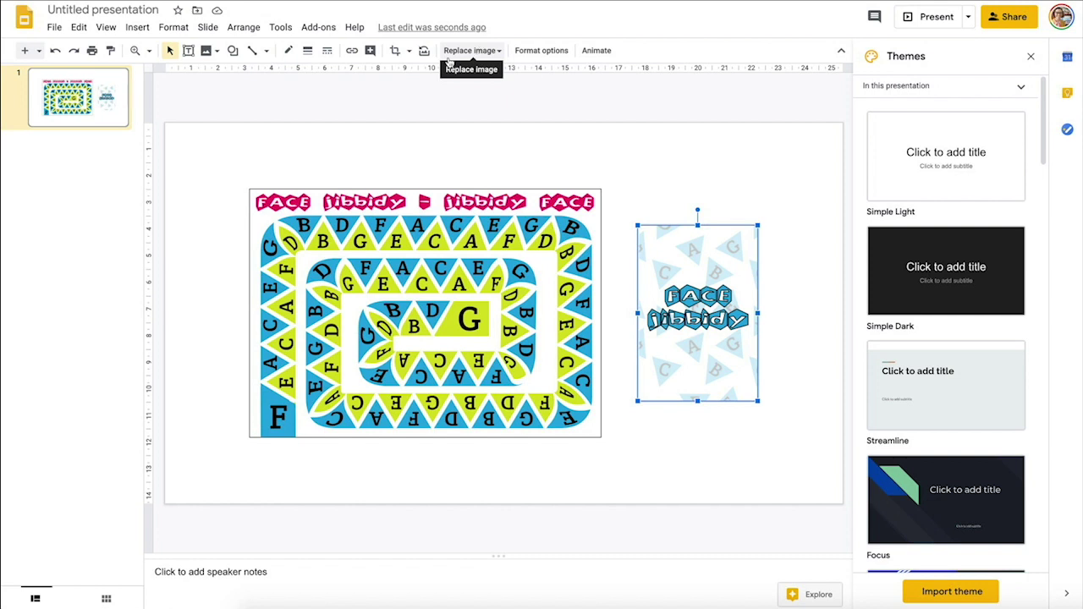
# - Give the card-back image a 1px border to match the board
pyautogui.click(308, 53)
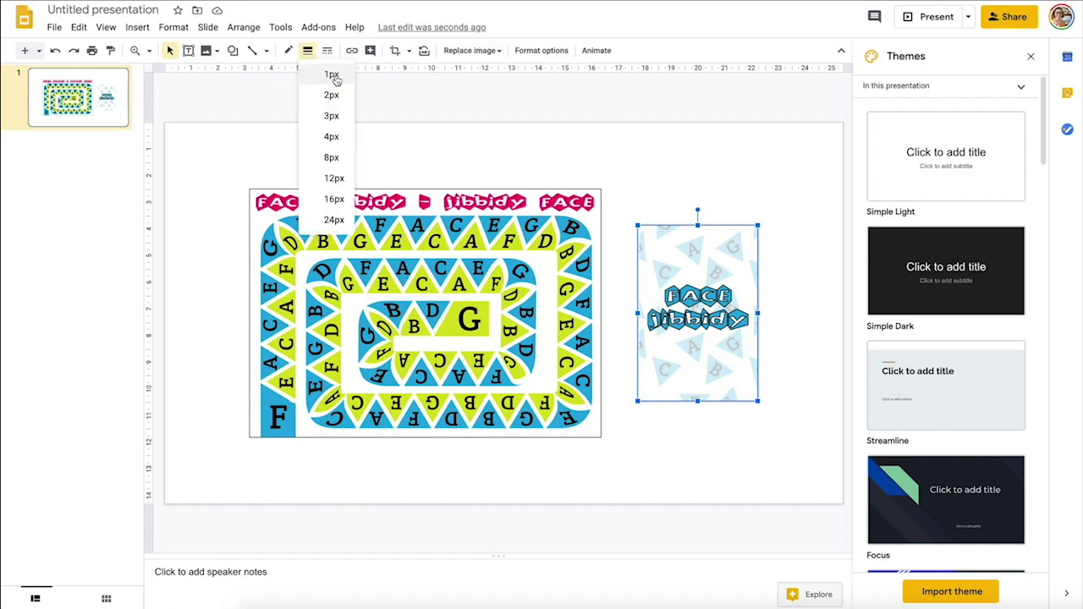
pyautogui.click(328, 73)
pyautogui.click(707, 151)
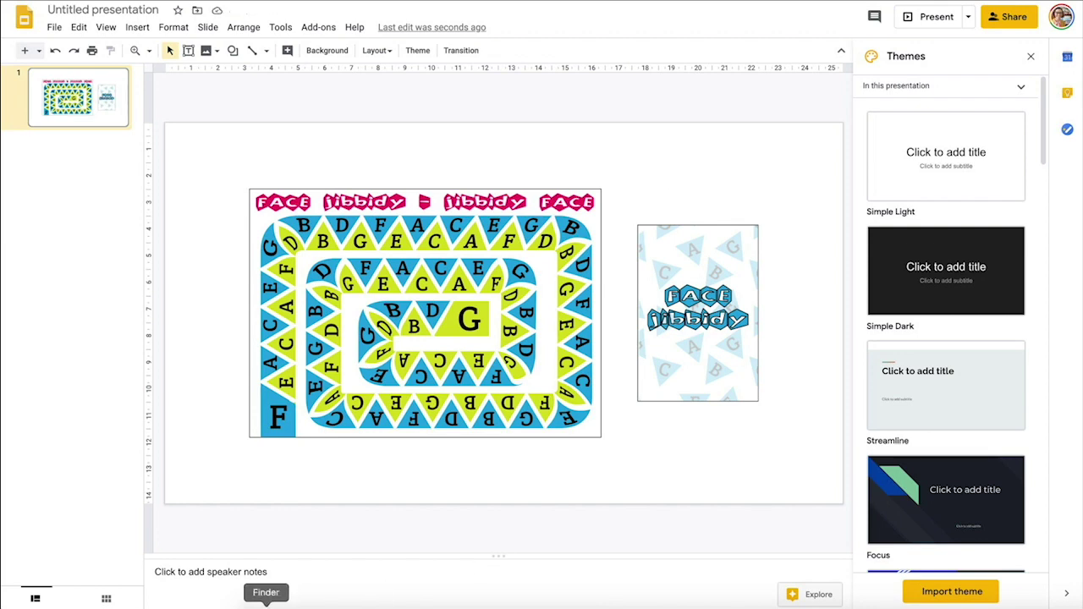
# - Browse and preview the card images in the October games Artwork folder
pyautogui.click(265, 605)
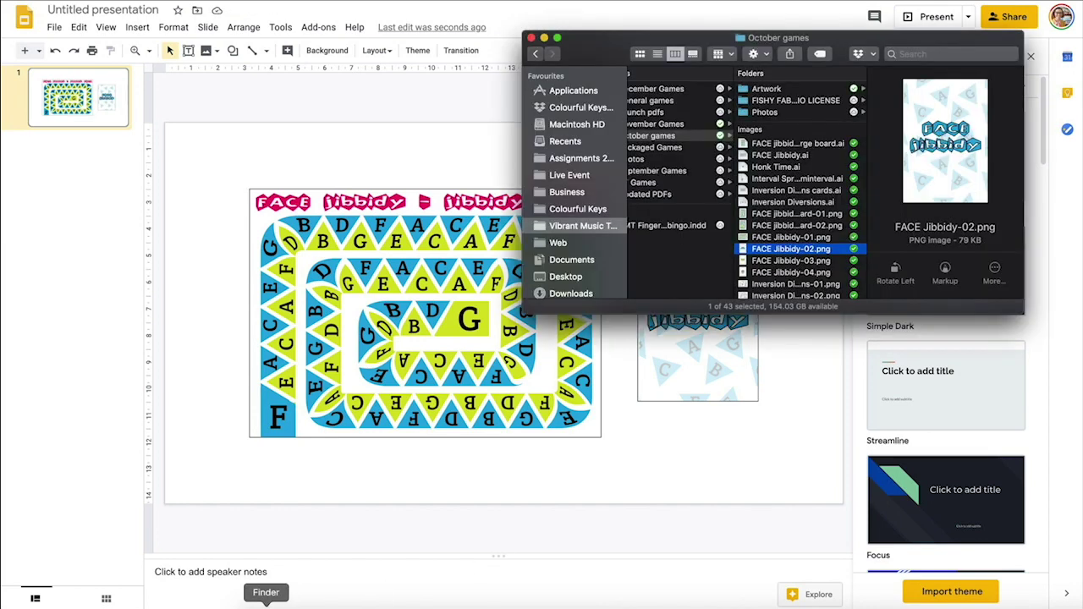
pyautogui.click(829, 91)
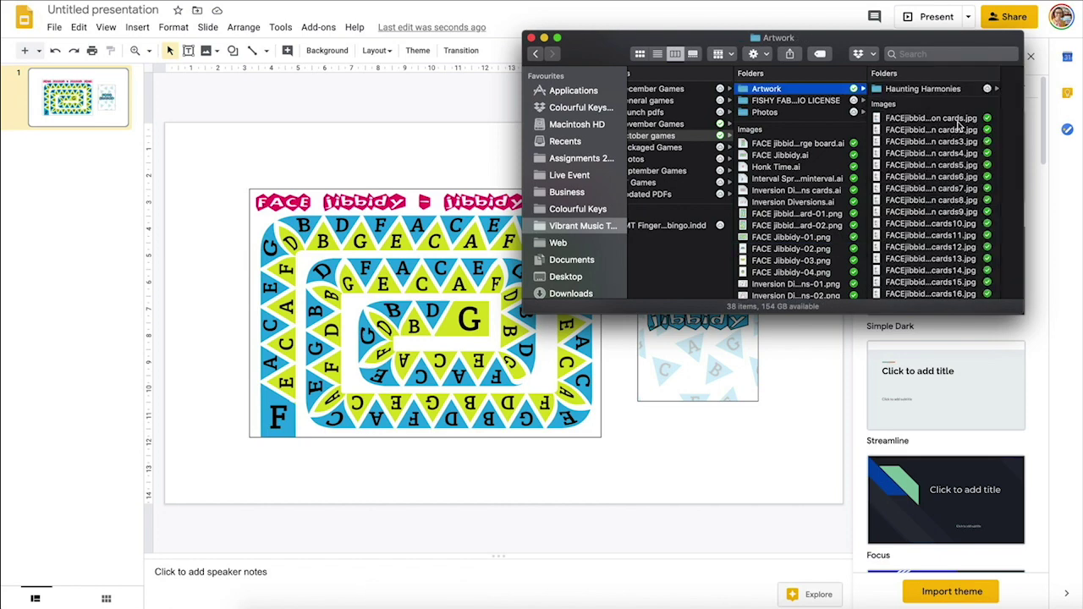
pyautogui.click(961, 123)
pyautogui.press('space')
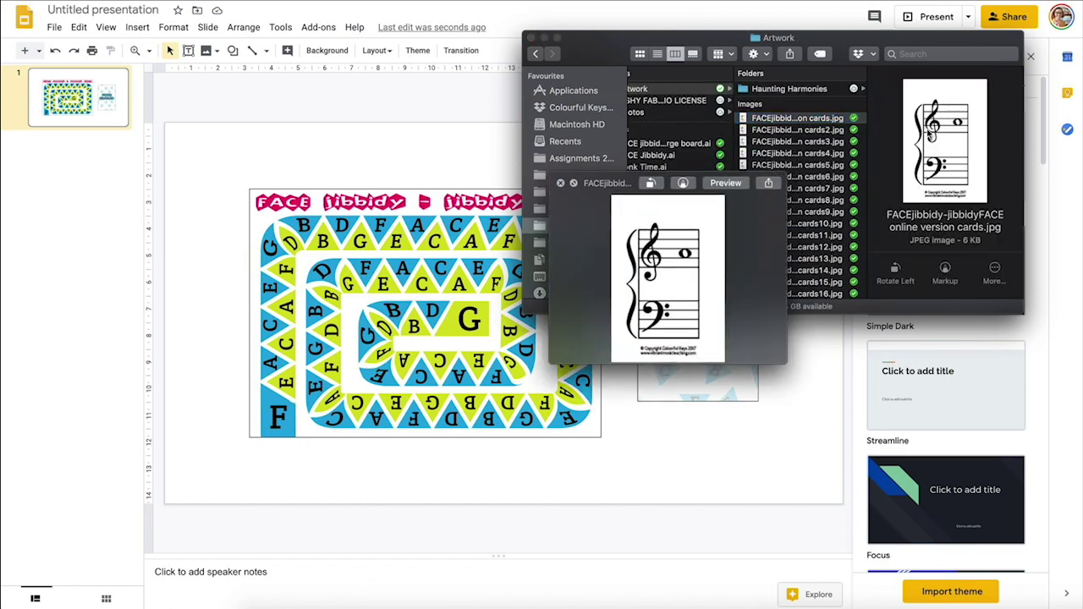
pyautogui.press('Down')
pyautogui.press('Down')
pyautogui.press('Down')
pyautogui.press('Down')
pyautogui.press('Down')
pyautogui.press('Down')
pyautogui.press('Down')
pyautogui.press('Down')
pyautogui.press('Down')
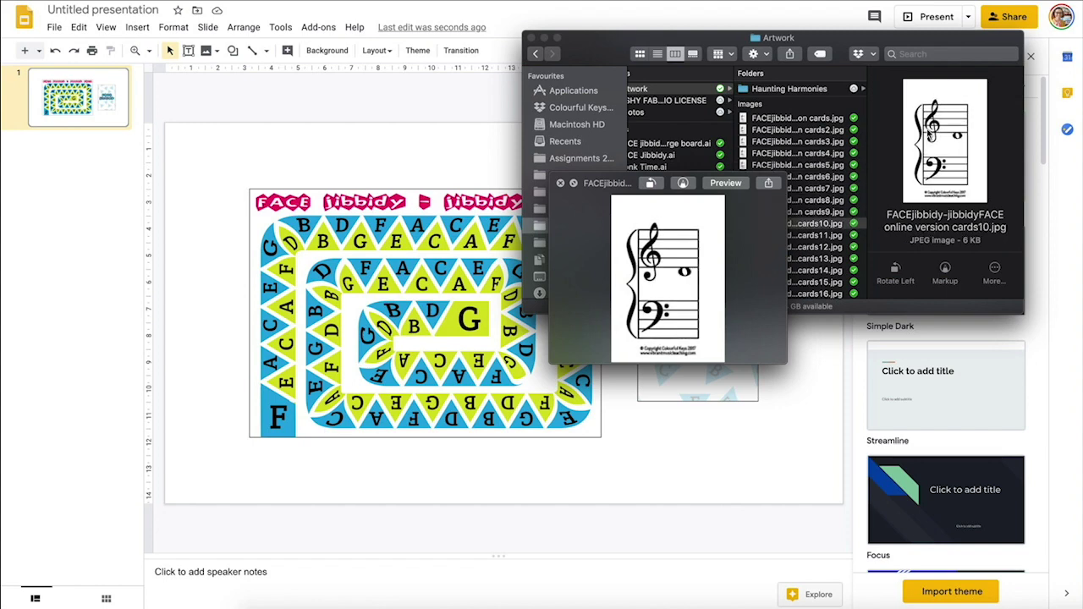
pyautogui.press('Down')
pyautogui.press('Down')
pyautogui.press('Down')
pyautogui.press('space')
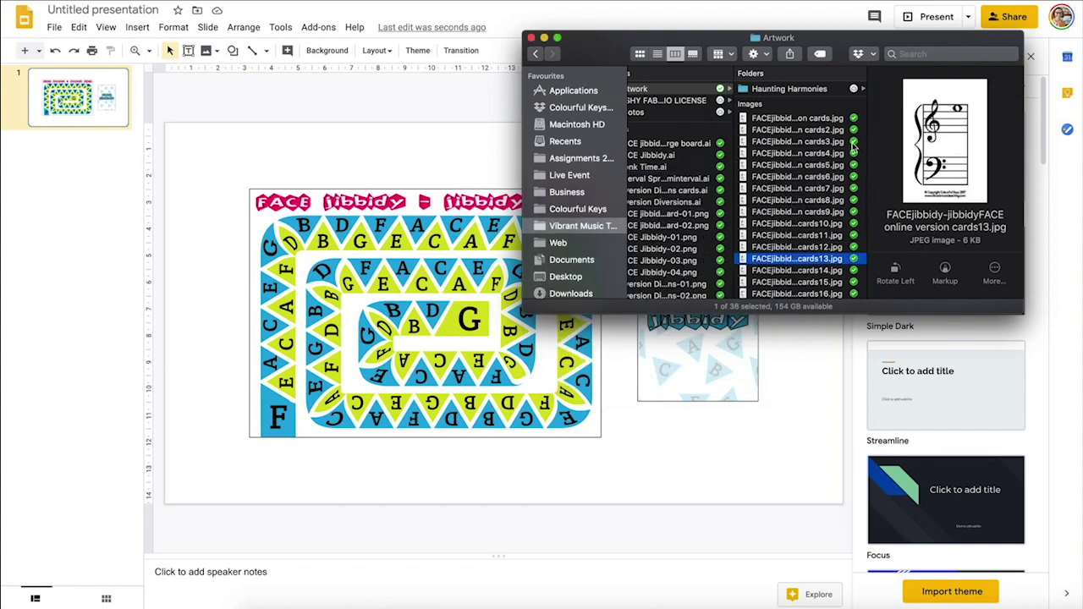
# - Drop the first 18 card images onto the slide and move them onto the card back
pyautogui.click(828, 118)
pyautogui.scroll(-1, 833, 265)
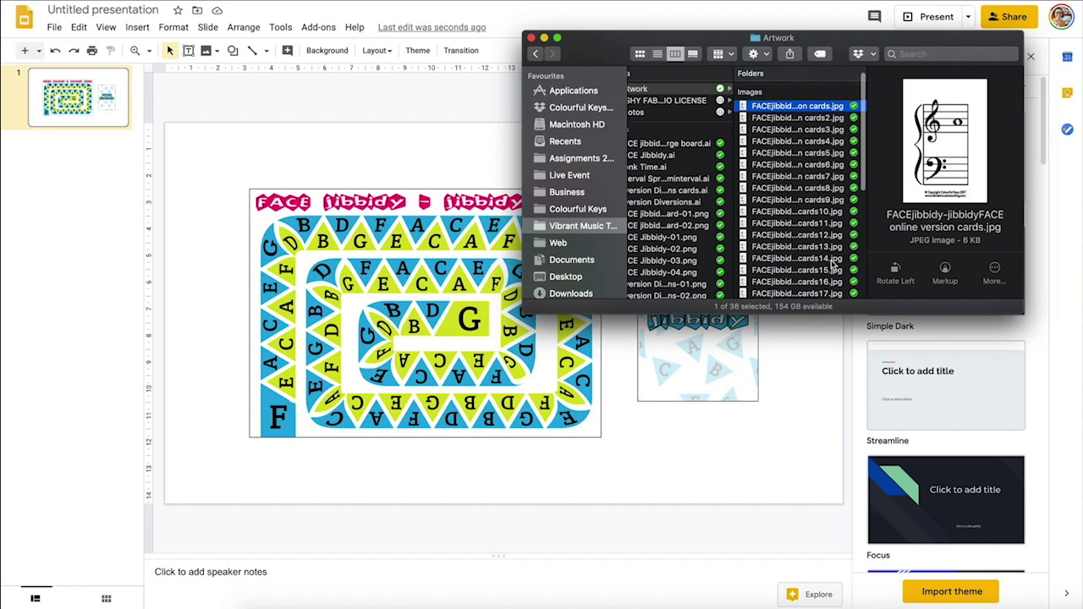
pyautogui.keyDown('shift'); pyautogui.click(828, 284); pyautogui.keyUp('shift')
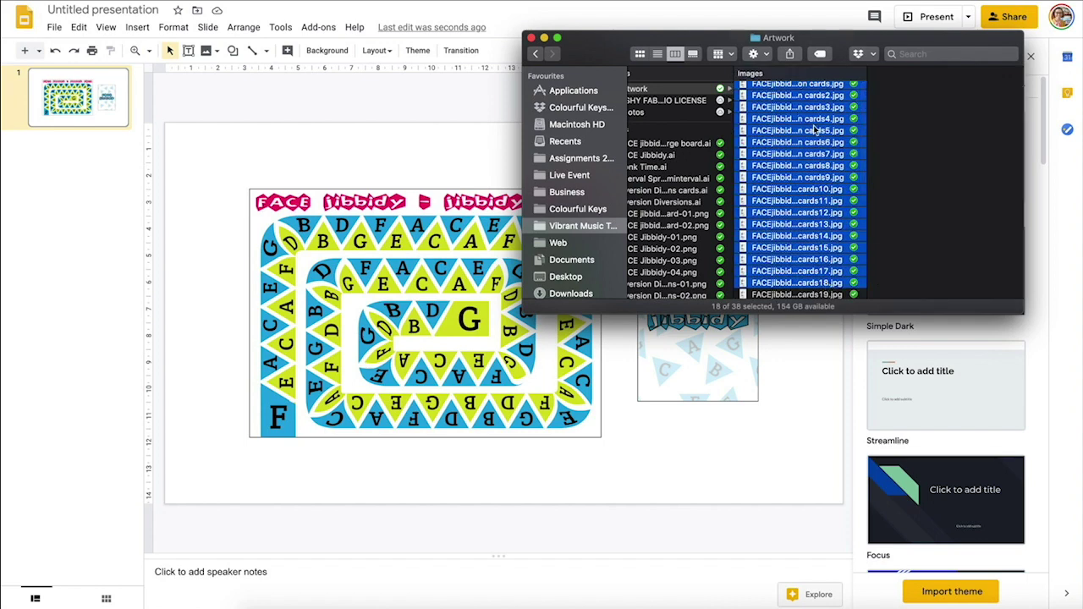
pyautogui.moveTo(835, 114); pyautogui.dragTo(441, 170)
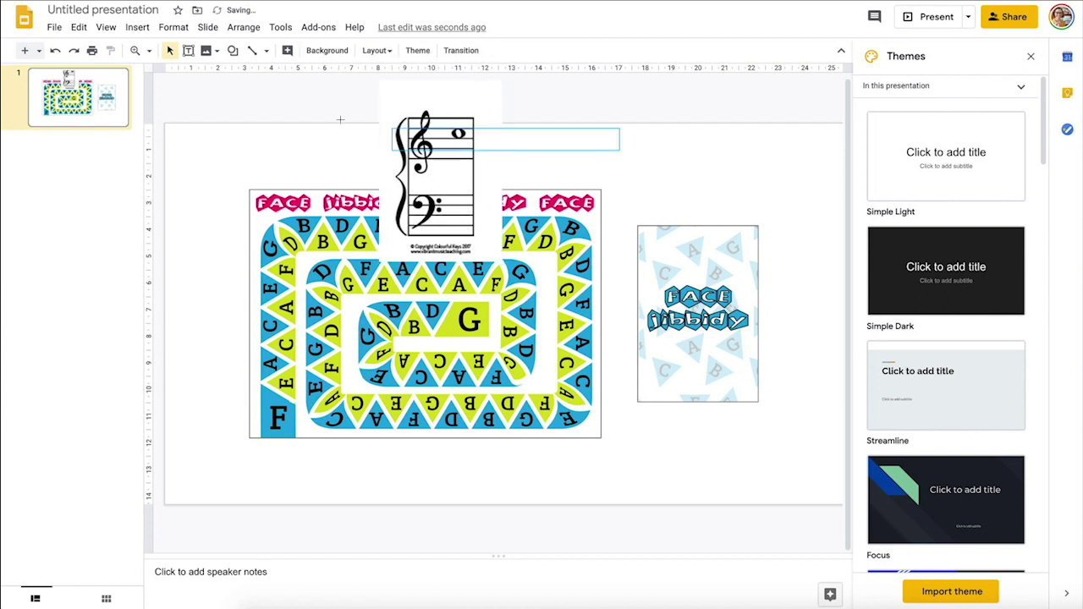
pyautogui.moveTo(452, 165); pyautogui.dragTo(724, 296)
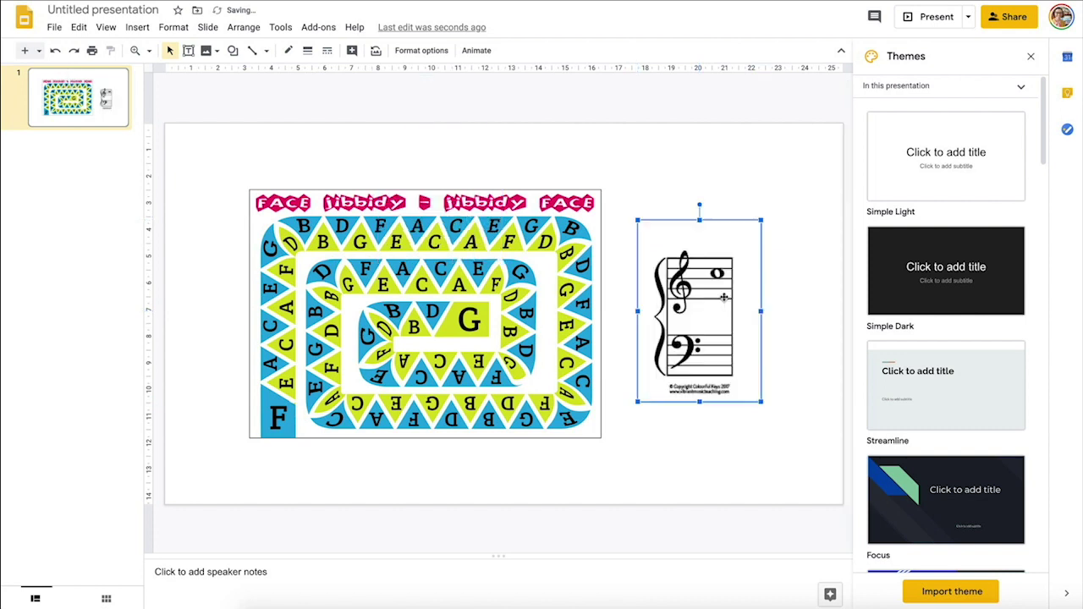
# - Fit the staff card over the card back, give it a 1px border, and select the stack
pyautogui.moveTo(762, 219)
pyautogui.mouseDown()
pyautogui.moveTo(741, 245)
pyautogui.moveTo(758, 225)
pyautogui.mouseUp()
pyautogui.click(307, 51)
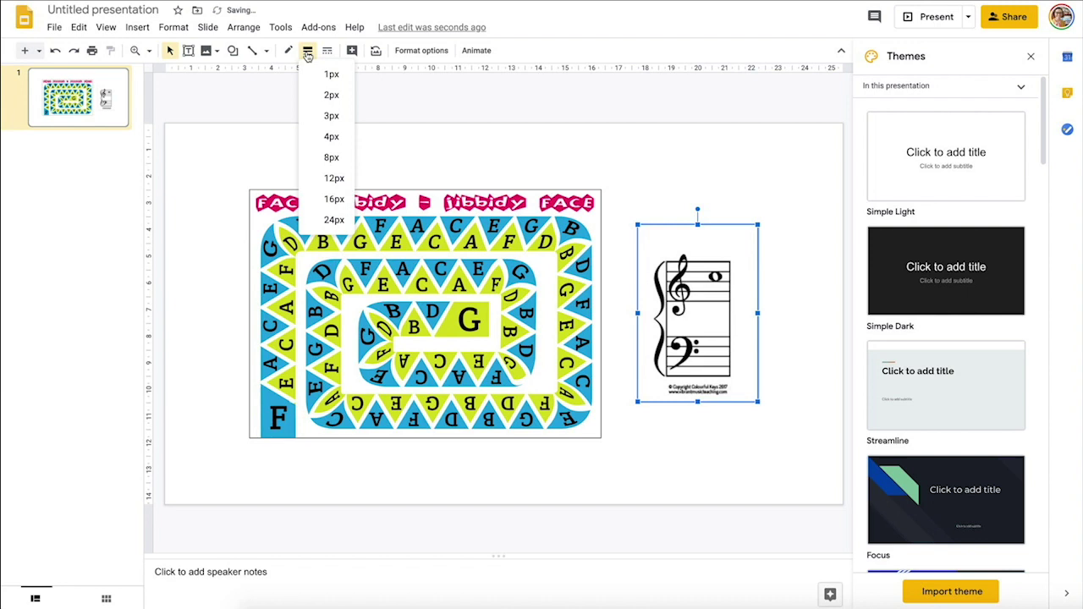
pyautogui.click(331, 75)
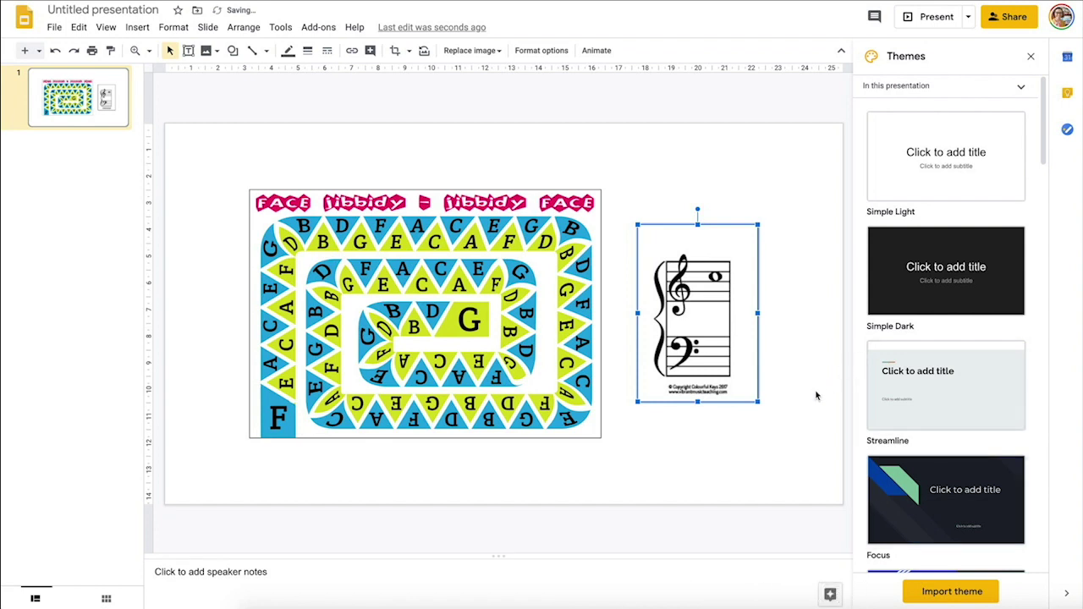
pyautogui.click(786, 440)
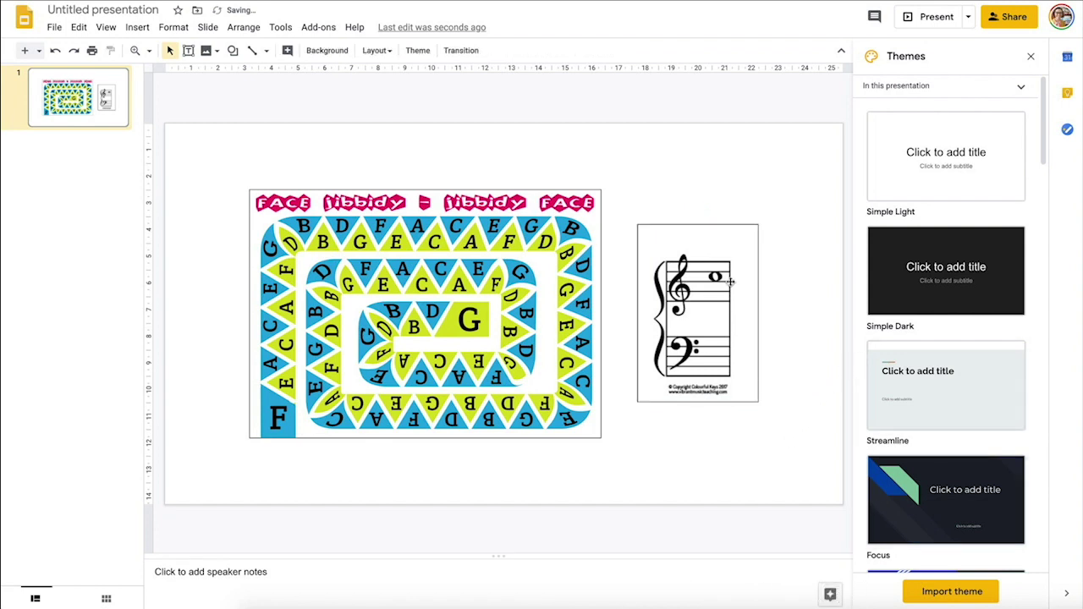
pyautogui.click(738, 255)
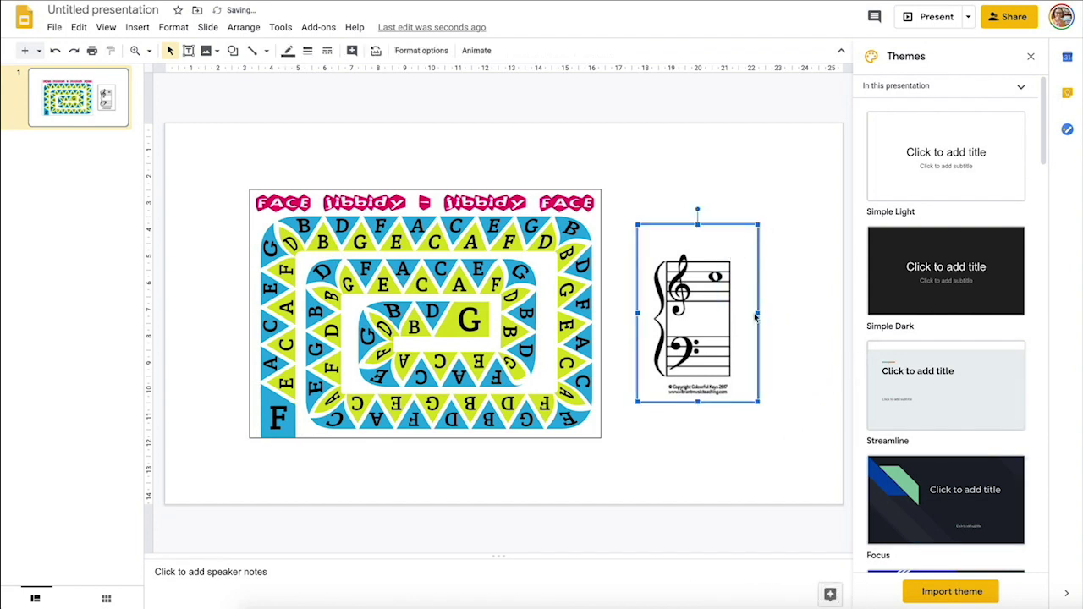
pyautogui.click(307, 50)
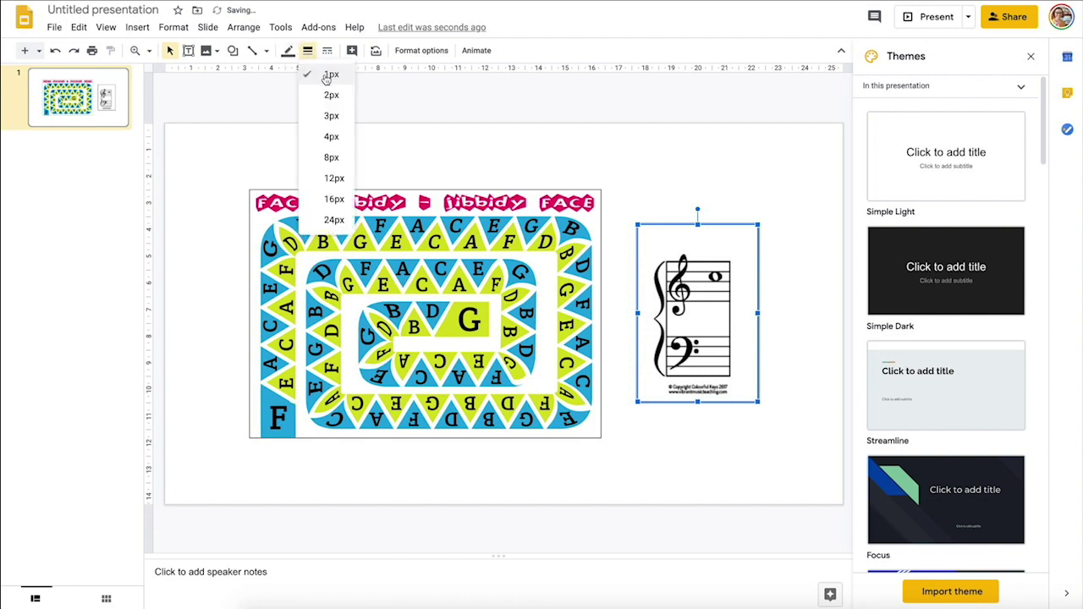
pyautogui.click(701, 177)
pyautogui.moveTo(707, 183); pyautogui.dragTo(761, 313)
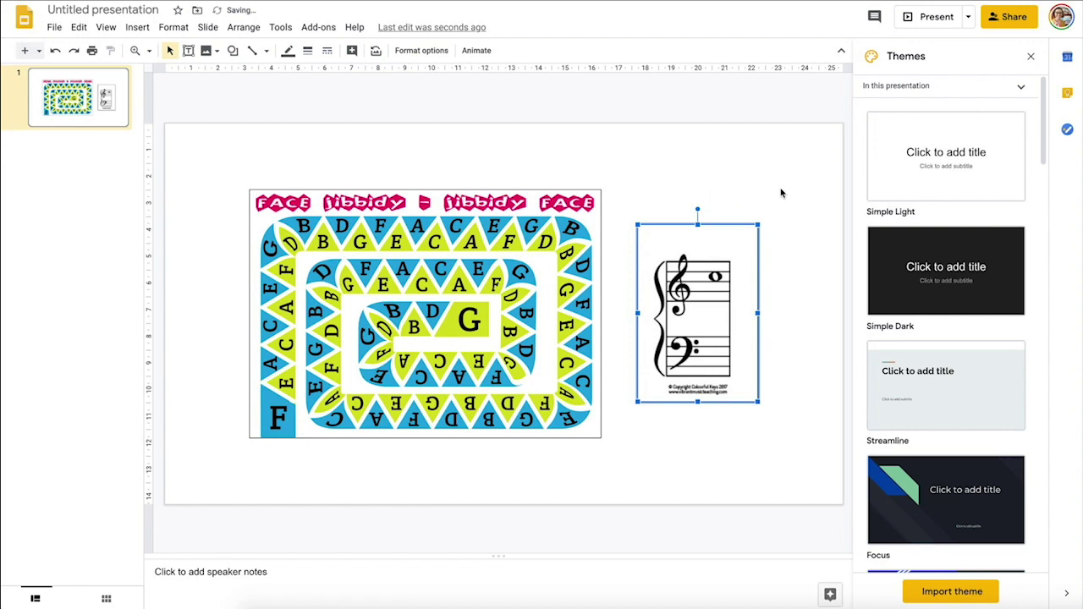
# - Close Themes, add Fade in animations to the cards, making the first fade instant on click
pyautogui.click(1031, 56)
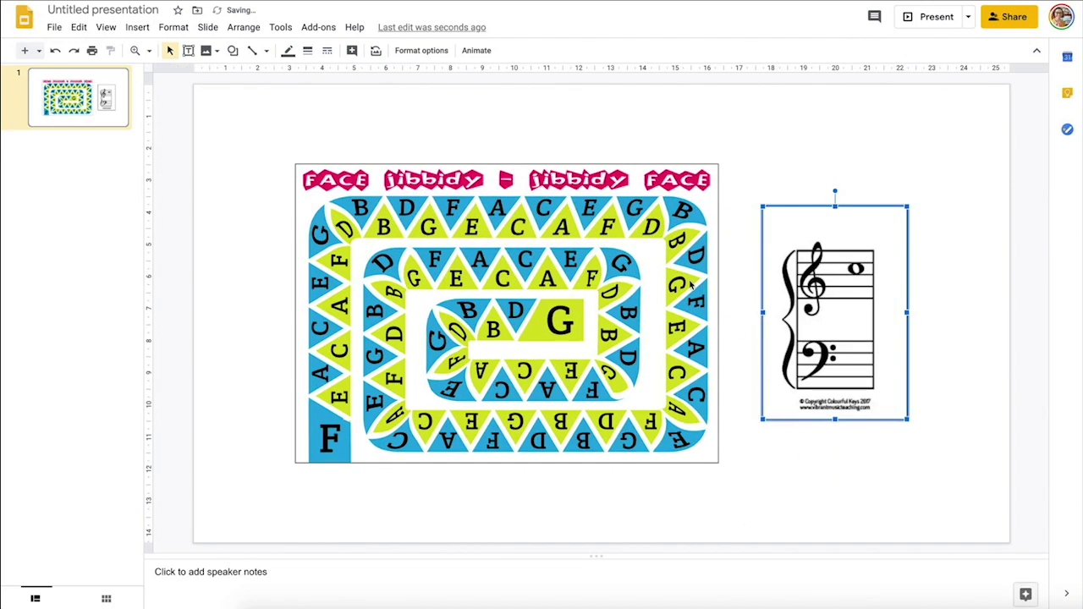
pyautogui.click(136, 27)
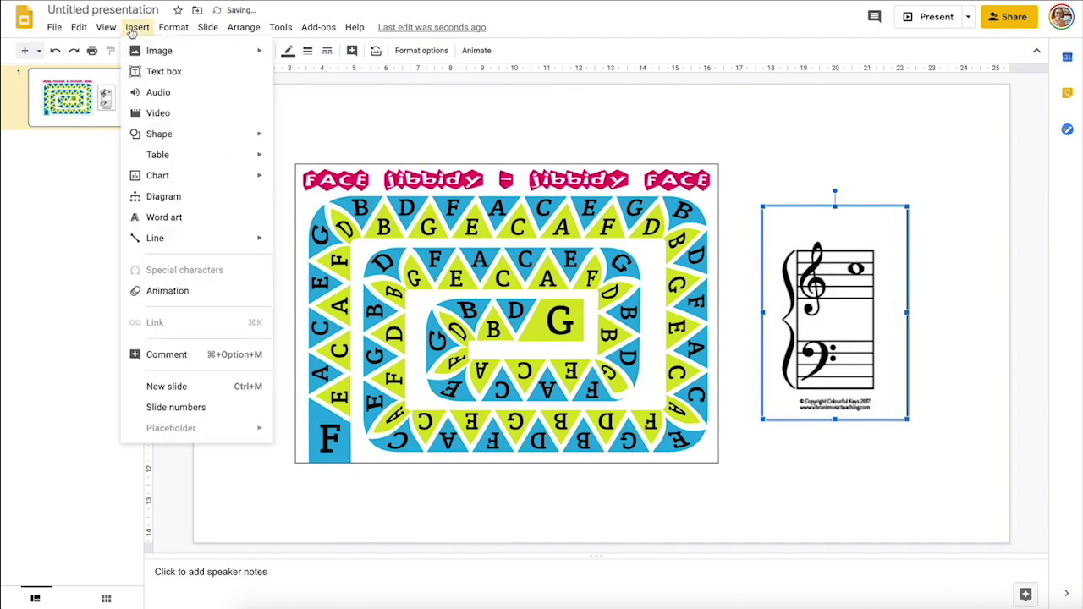
pyautogui.click(209, 291)
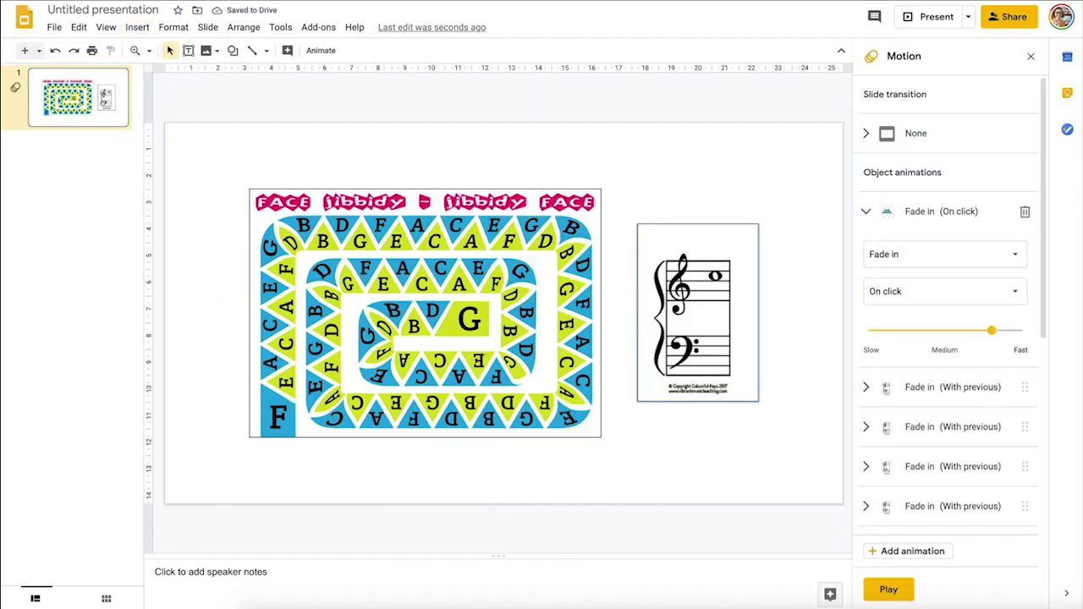
pyautogui.click(1025, 213)
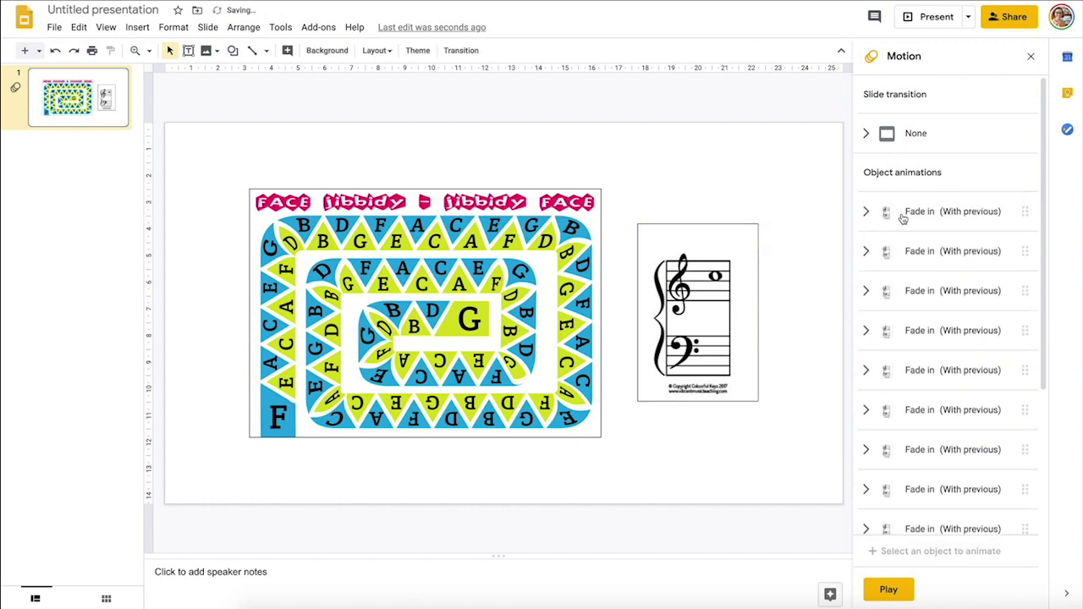
pyautogui.click(866, 213)
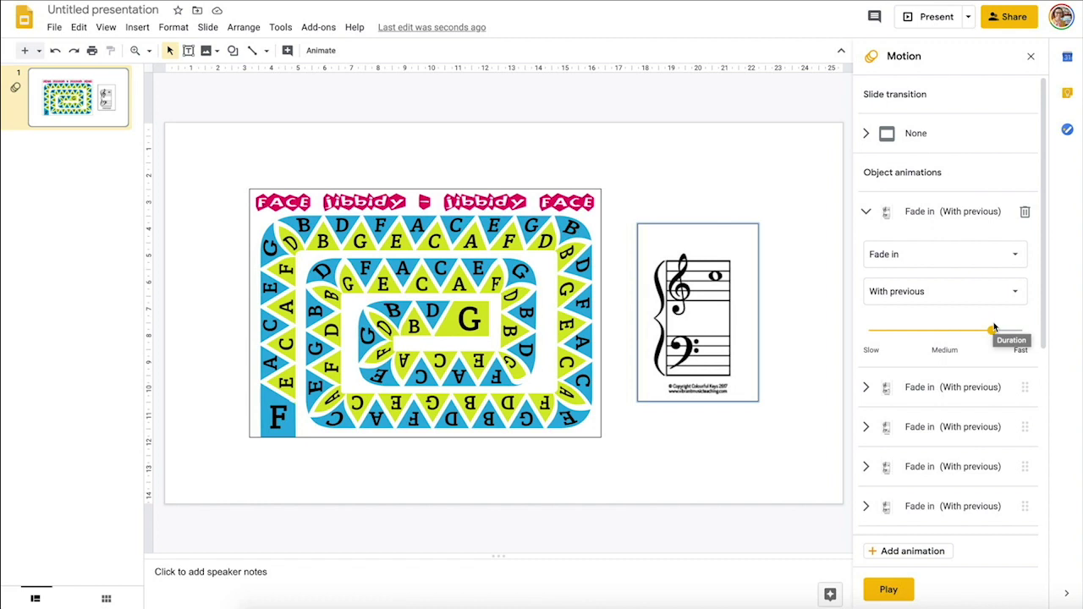
pyautogui.moveTo(993, 330); pyautogui.dragTo(1070, 342)
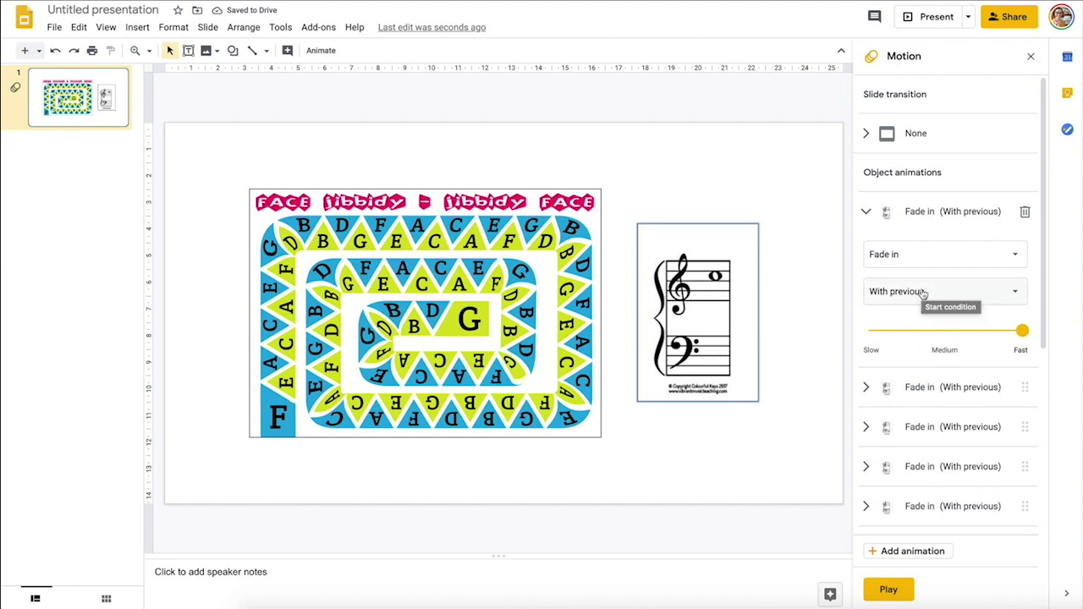
pyautogui.click(889, 298)
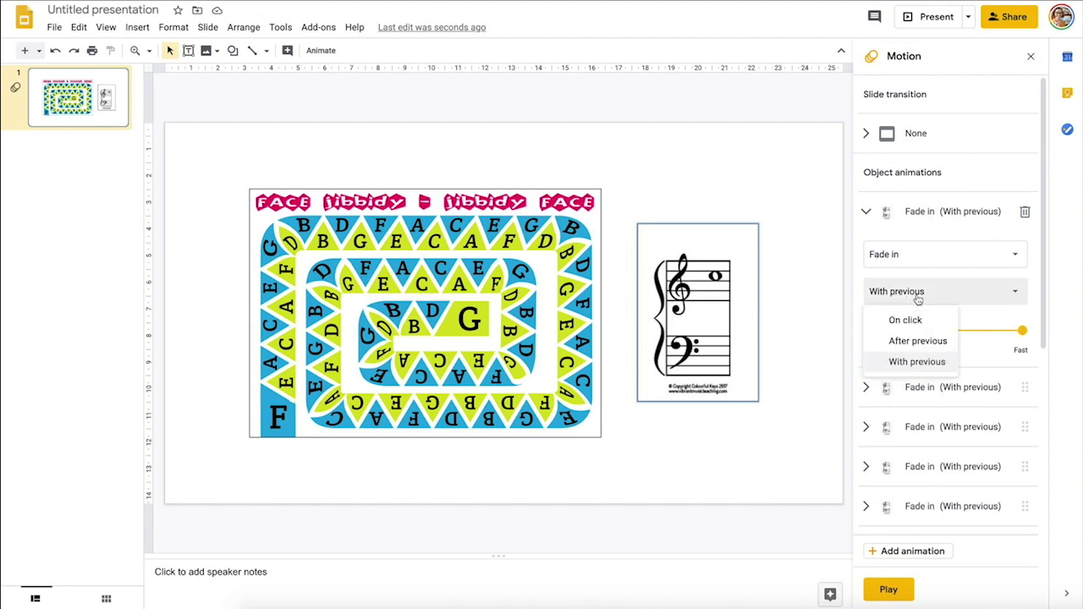
pyautogui.click(924, 321)
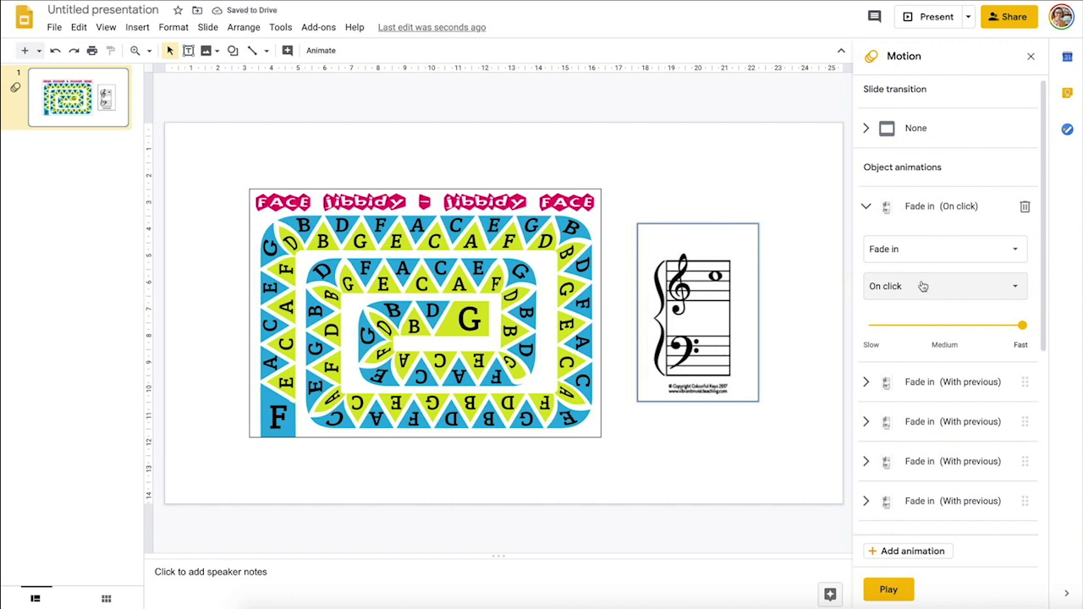
# - Set the next card's fade to fastest and On click, then scroll the Motion panel up
pyautogui.click(984, 382)
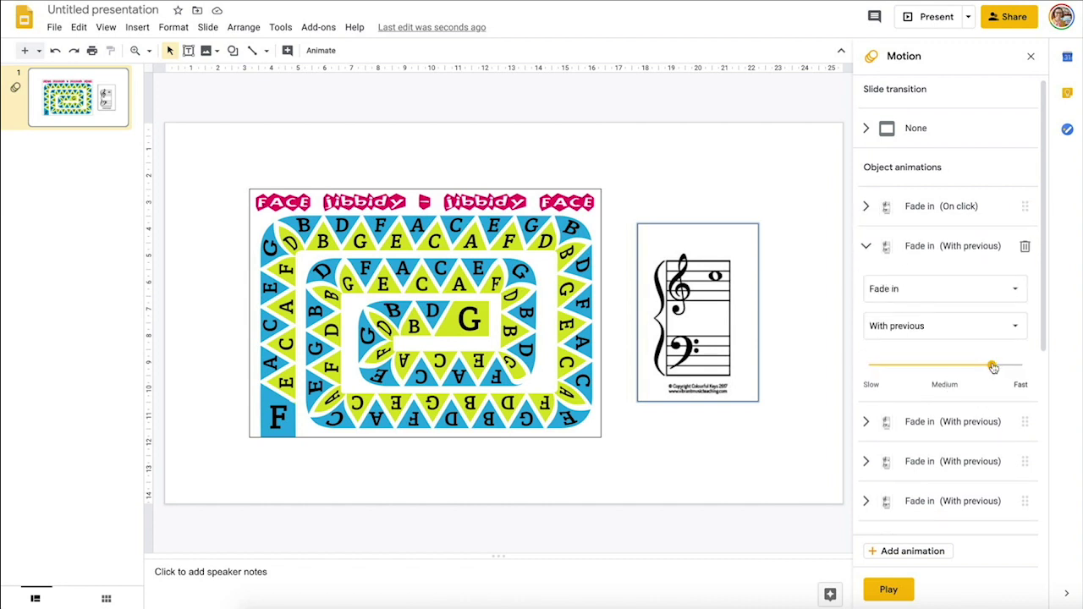
pyautogui.moveTo(993, 368); pyautogui.dragTo(1073, 371)
pyautogui.click(910, 324)
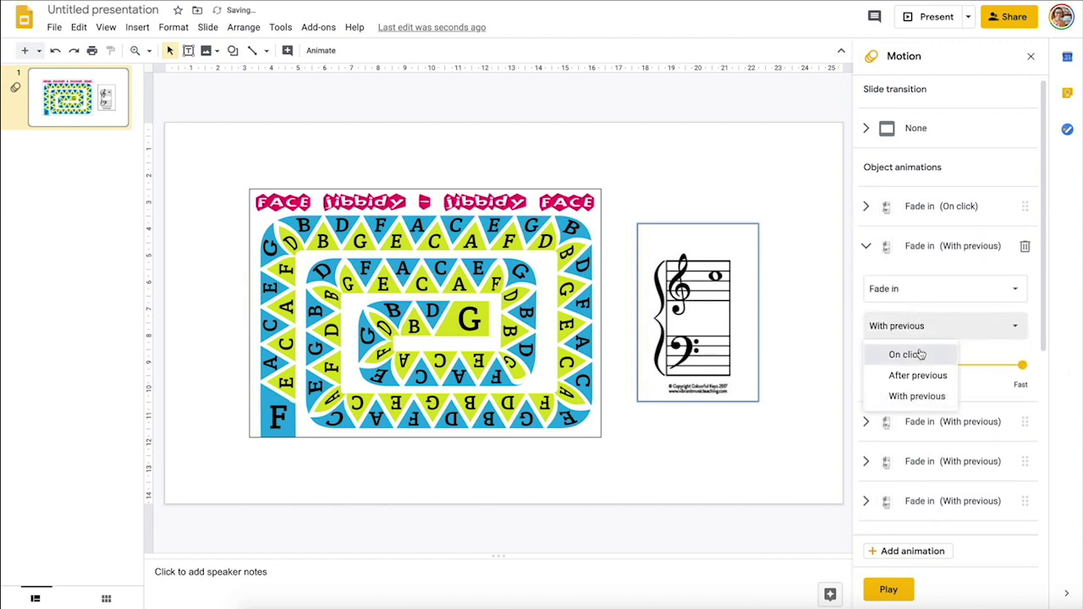
pyautogui.click(921, 354)
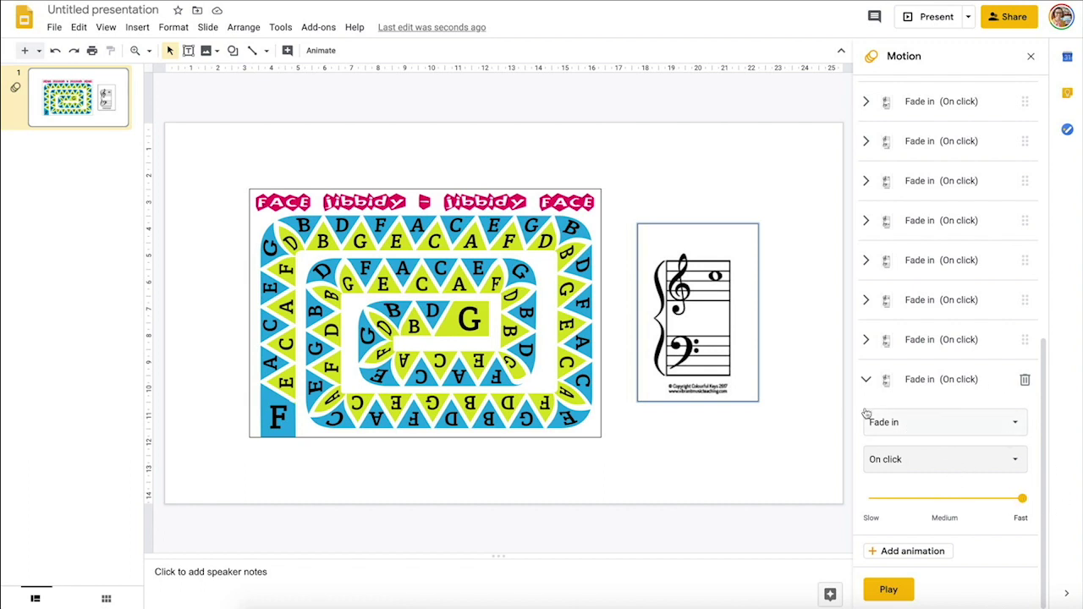
pyautogui.click(913, 424)
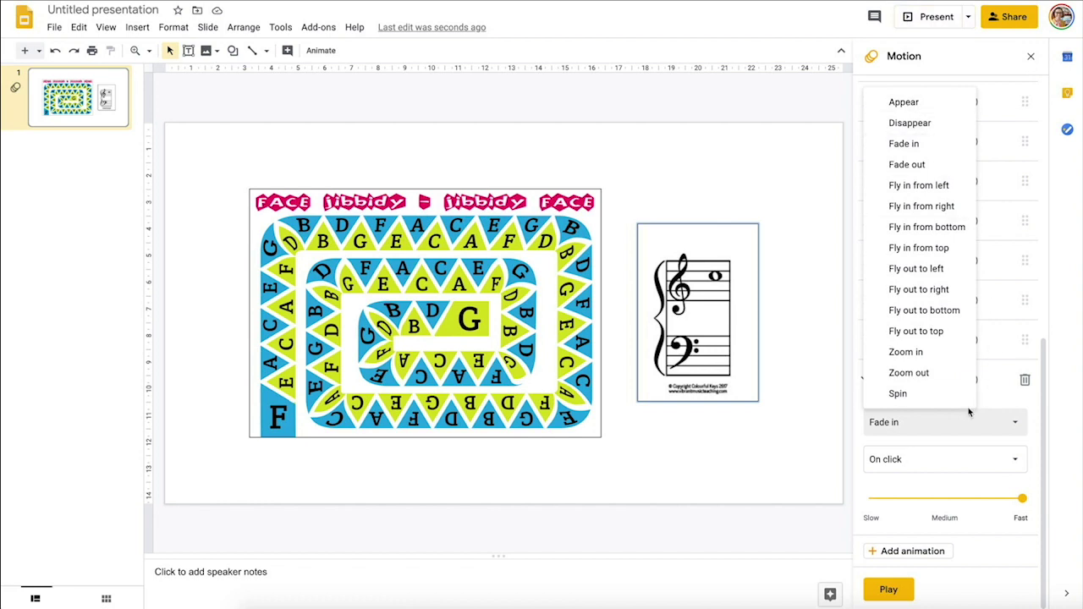
pyautogui.press('Escape')
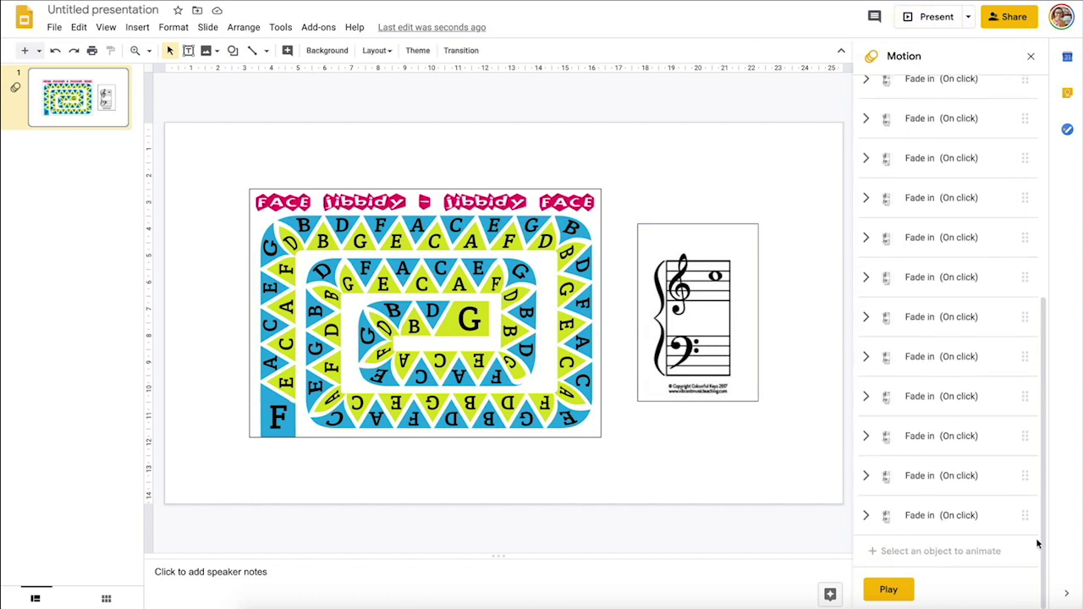
pyautogui.scroll(5, 973, 297)
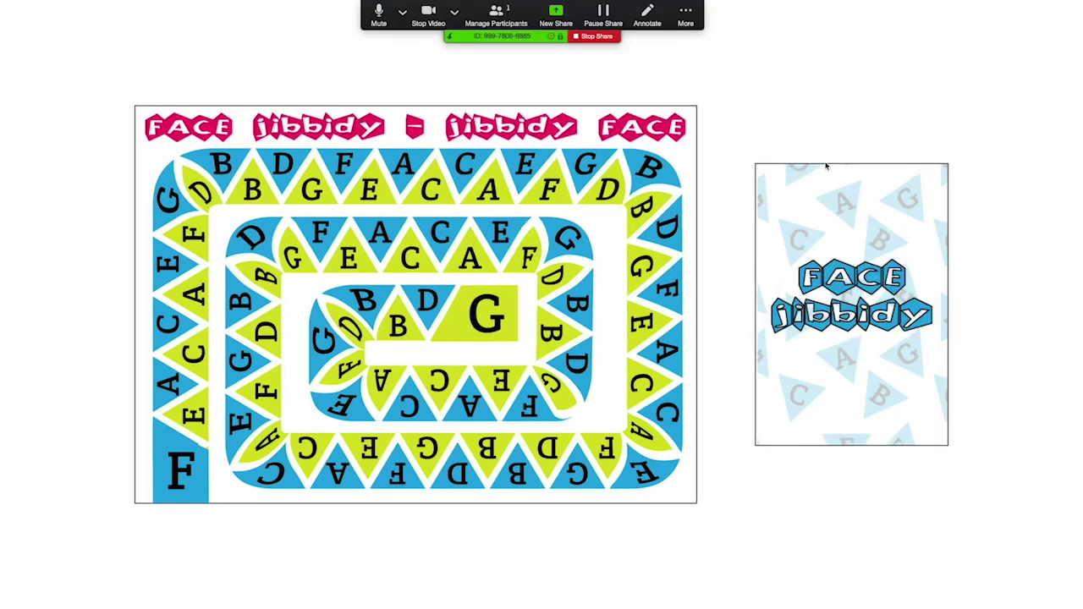
# - Annotate the shared board with a heart stamp beside F and a gold star near C
pyautogui.click(648, 14)
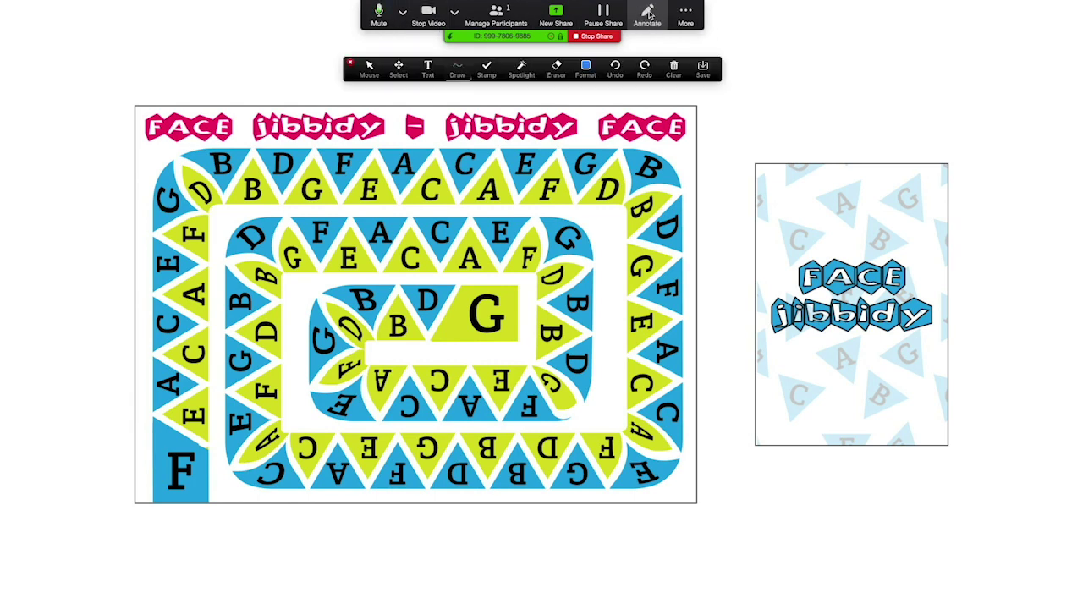
pyautogui.click(486, 70)
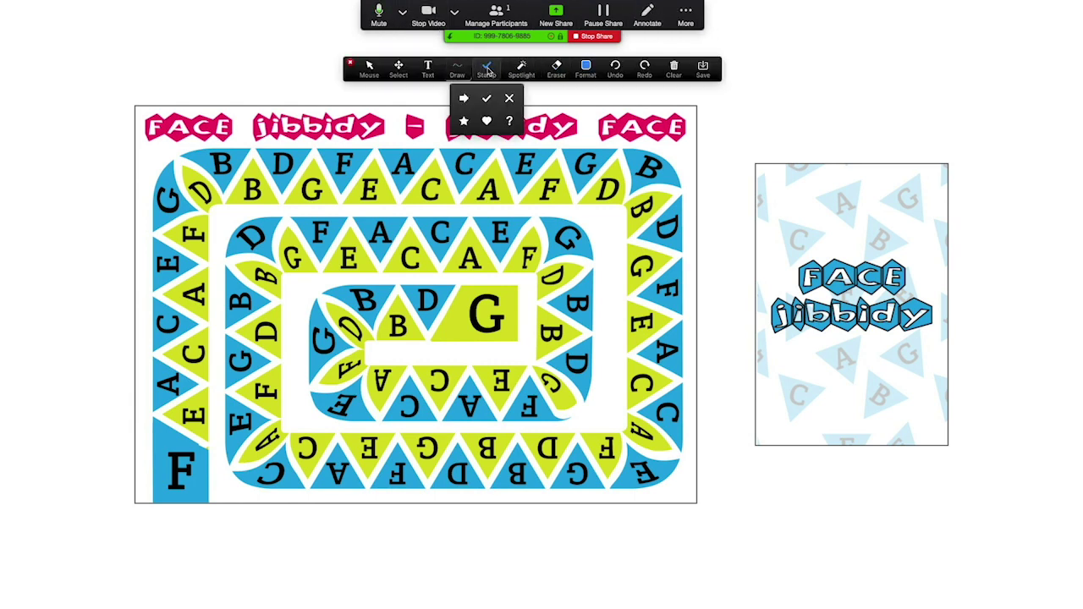
pyautogui.click(489, 123)
pyautogui.click(487, 70)
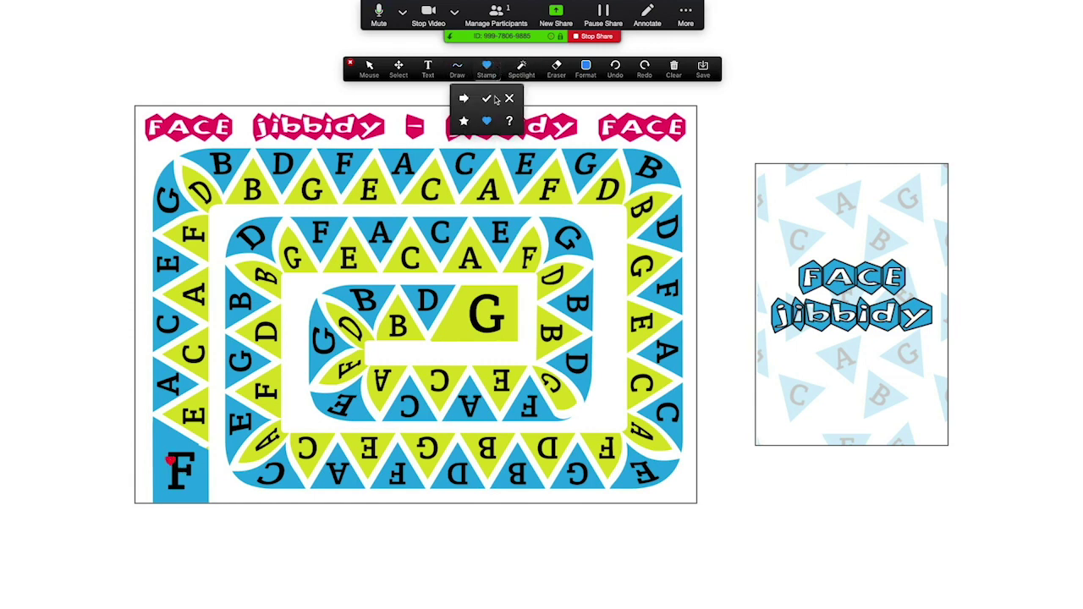
pyautogui.click(467, 123)
pyautogui.click(167, 326)
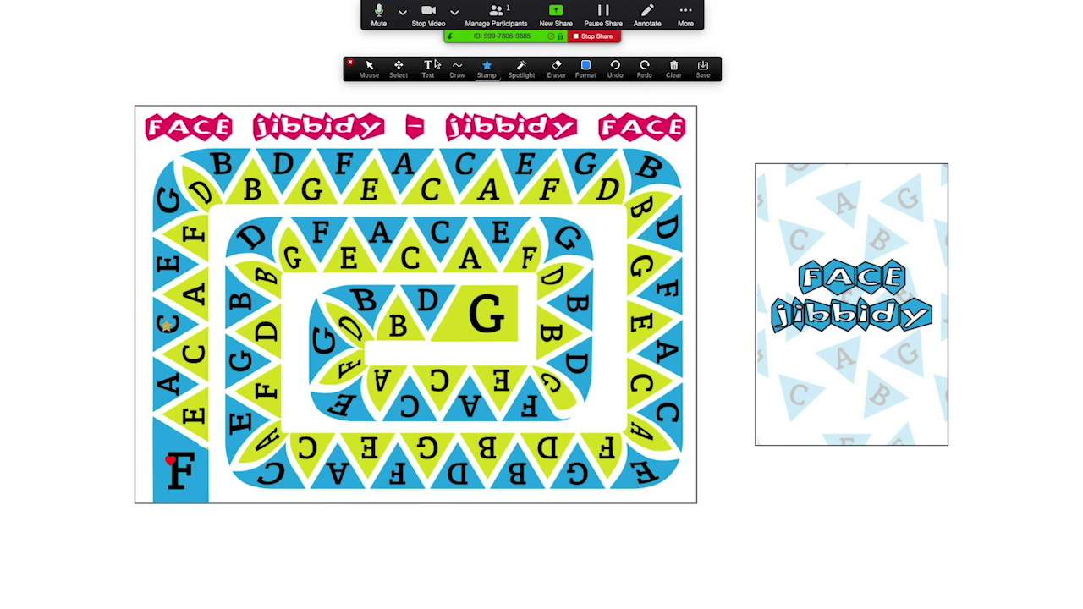
# - Return to the mouse, flip the top card to reveal the staff card, and choose the check stamp
pyautogui.click(374, 73)
pyautogui.click(891, 144)
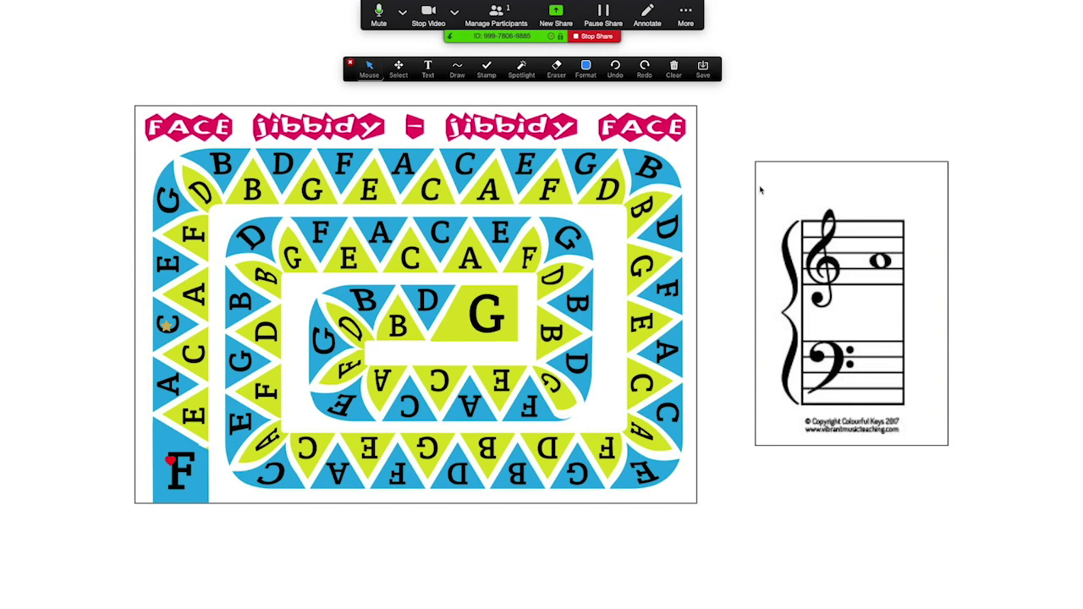
pyautogui.click(486, 69)
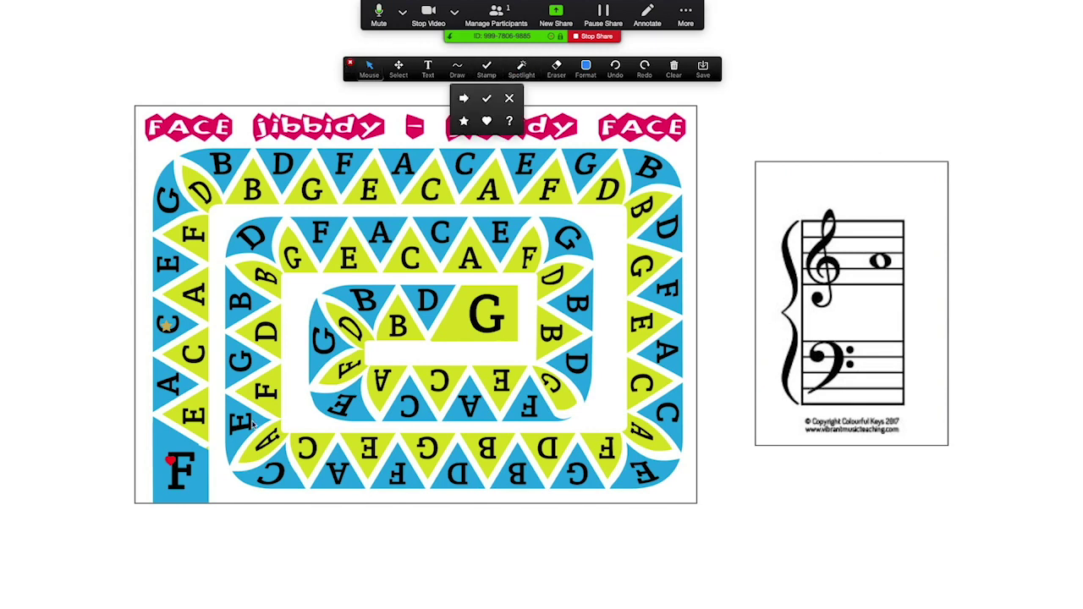
pyautogui.click(489, 100)
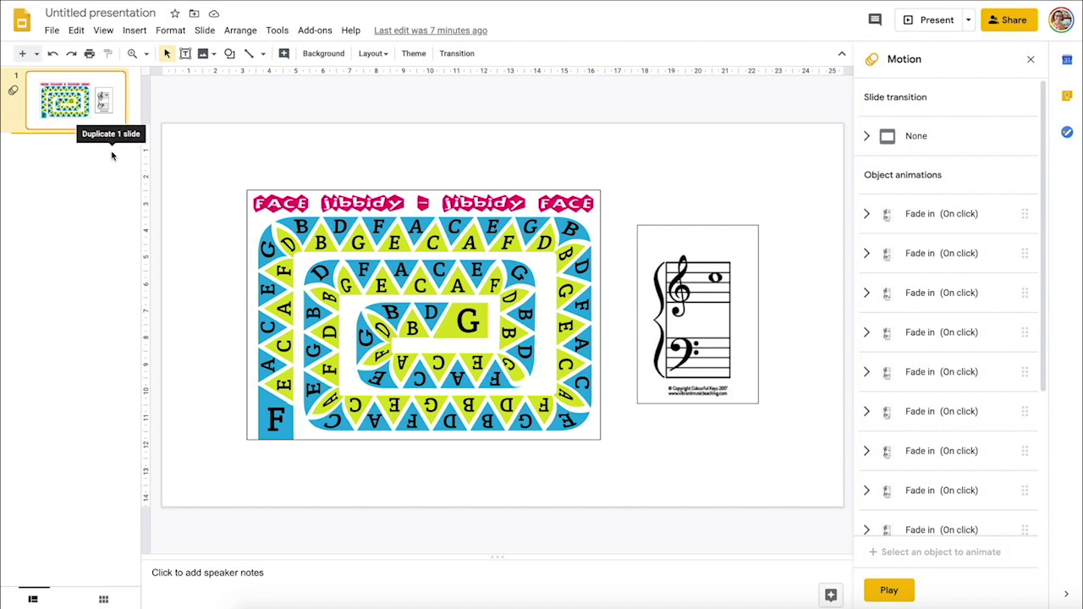
# - Duplicate slide 1 and go to the new slide 2
pyautogui.moveTo(112, 154); pyautogui.dragTo(110, 157)
pyautogui.rightClick(114, 118)
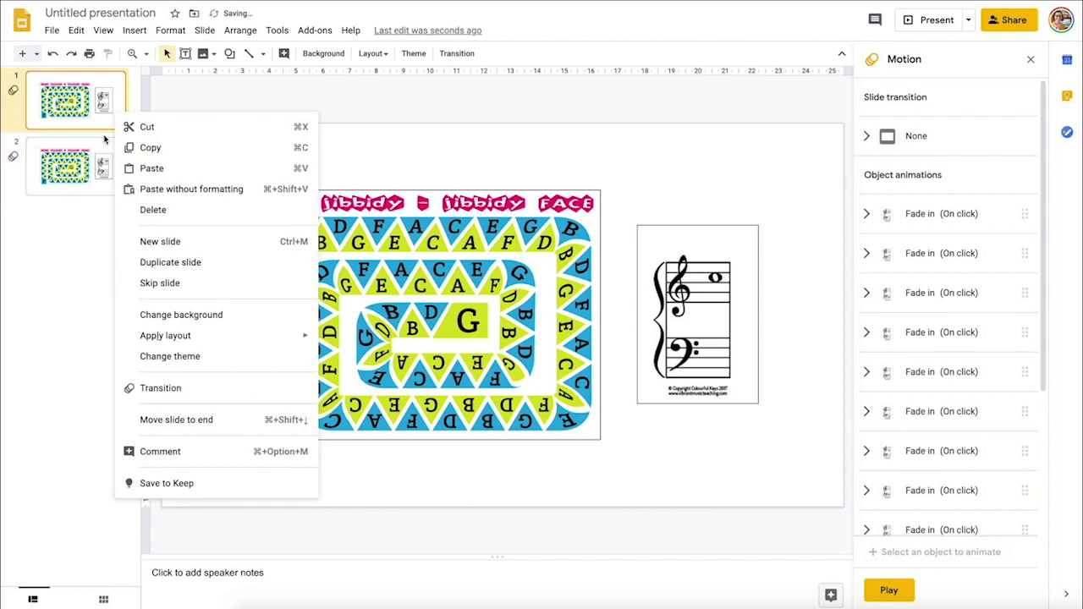
pyautogui.click(48, 310)
pyautogui.click(80, 165)
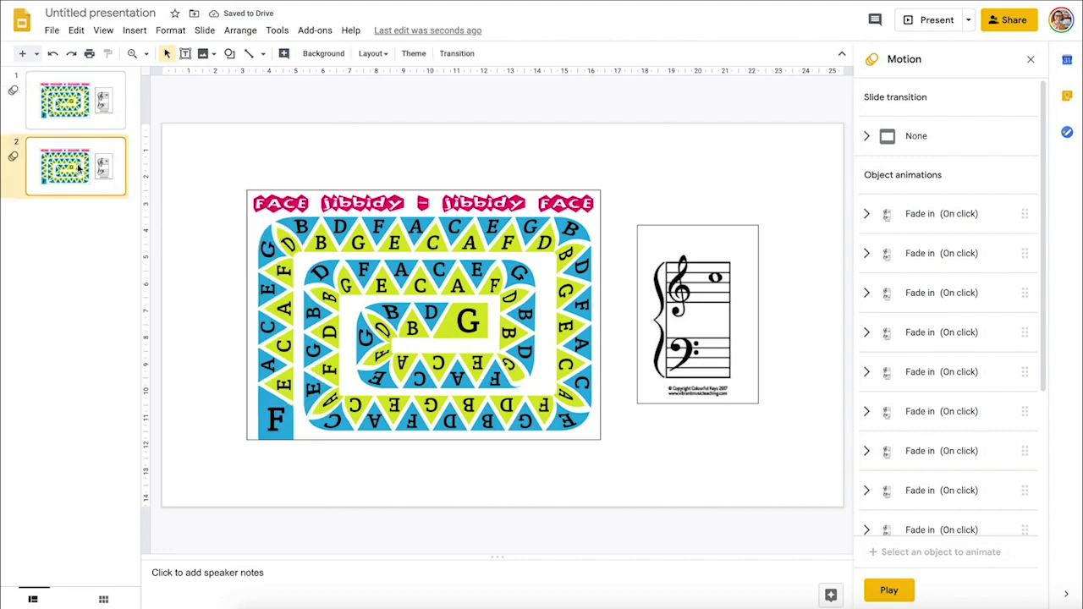
# - Delete every stacked staff card image, leaving only the card back
pyautogui.click(727, 330)
pyautogui.press('Escape')
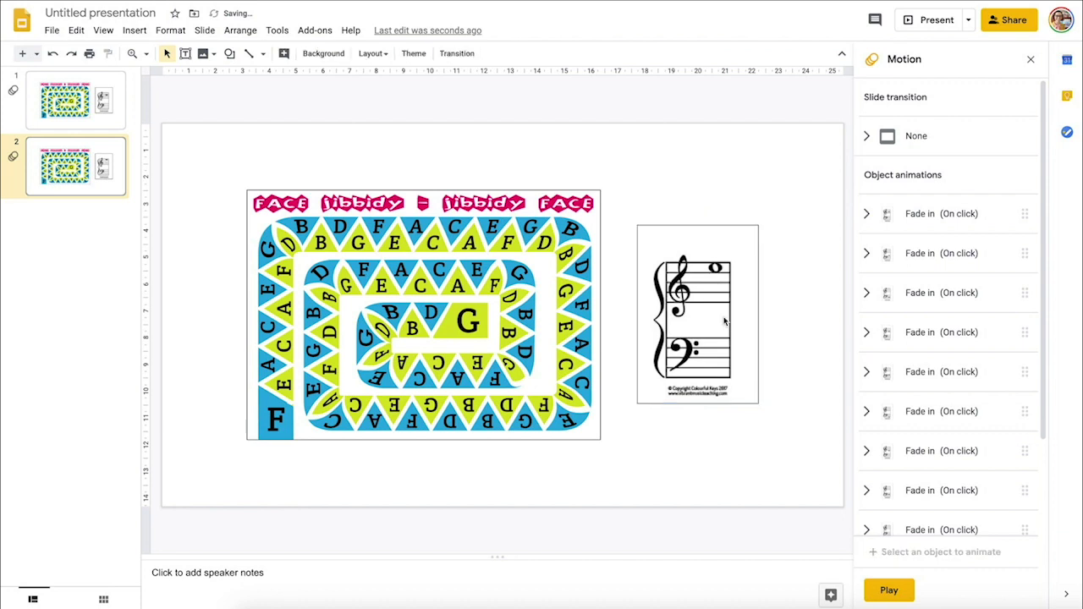
pyautogui.click(723, 320)
pyautogui.press('Escape')
pyautogui.click(723, 320)
pyautogui.press('Escape')
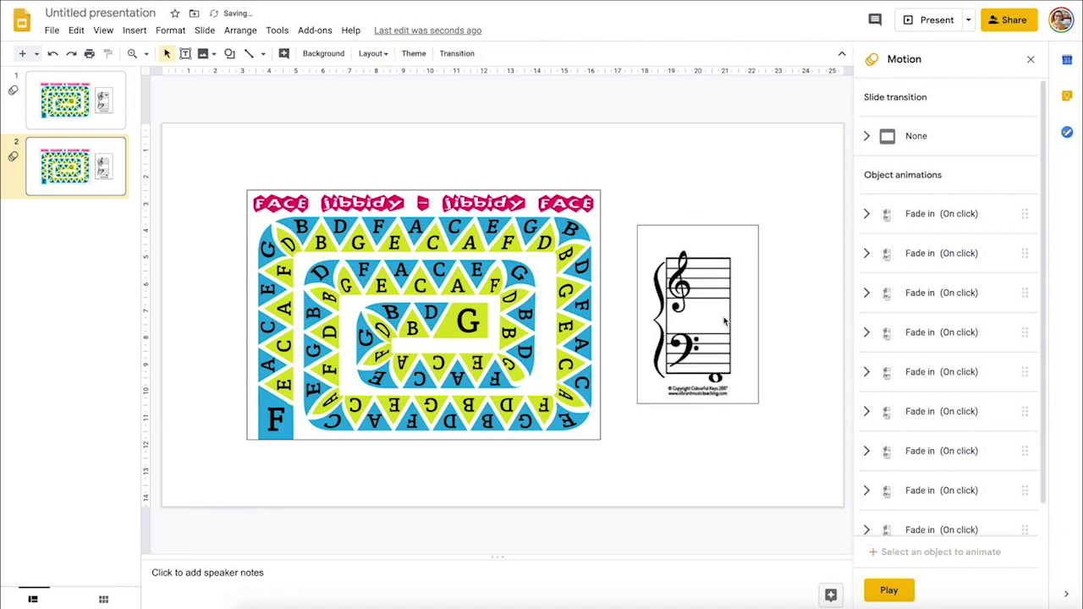
pyautogui.click(723, 320)
pyautogui.press('Escape')
pyautogui.click(723, 320)
pyautogui.press('Escape')
pyautogui.click(723, 320)
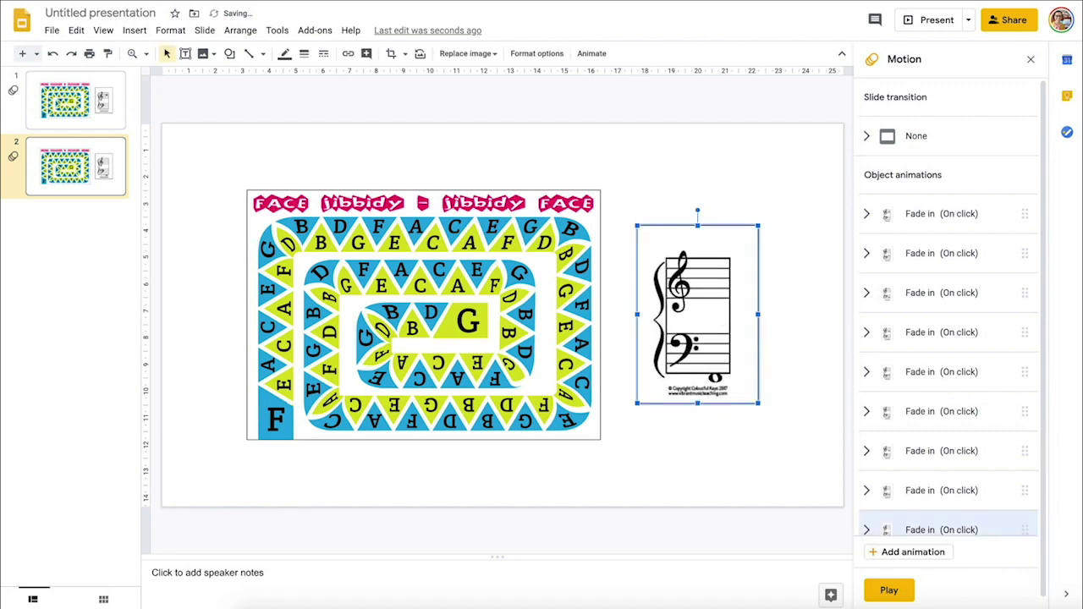
pyautogui.press('Delete')
pyautogui.click(725, 321)
pyautogui.press('Delete')
pyautogui.click(725, 321)
pyautogui.press('Delete')
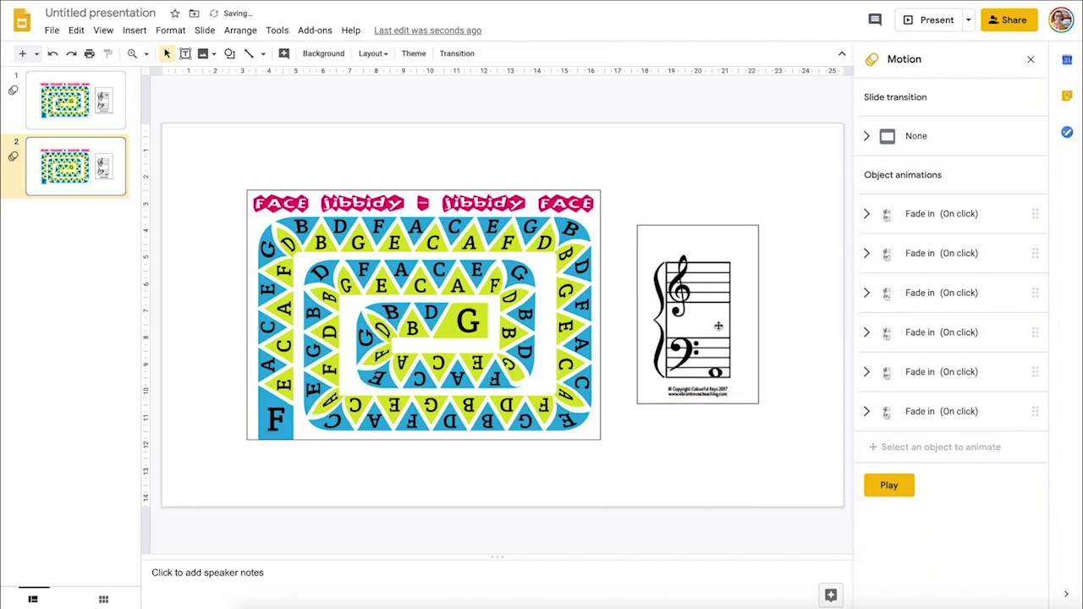
pyautogui.click(718, 326)
pyautogui.press('Delete')
pyautogui.click(718, 325)
pyautogui.press('Delete')
pyautogui.click(718, 326)
pyautogui.press('Delete')
pyautogui.click(718, 325)
pyautogui.press('Delete')
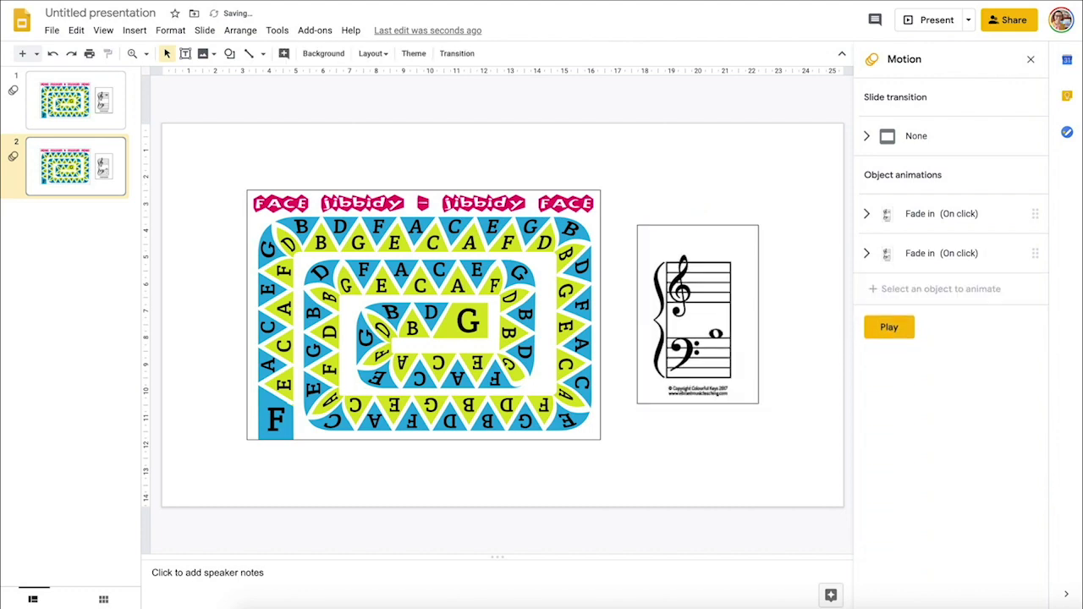
pyautogui.click(720, 330)
pyautogui.press('Delete')
pyautogui.click(720, 330)
pyautogui.press('Delete')
pyautogui.click(719, 332)
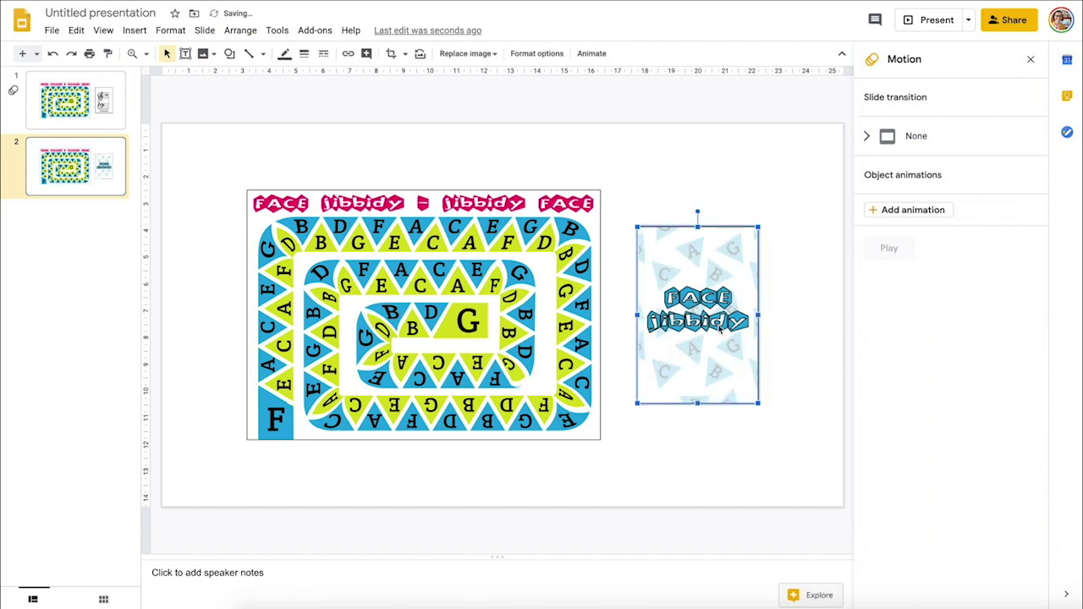
pyautogui.click(715, 204)
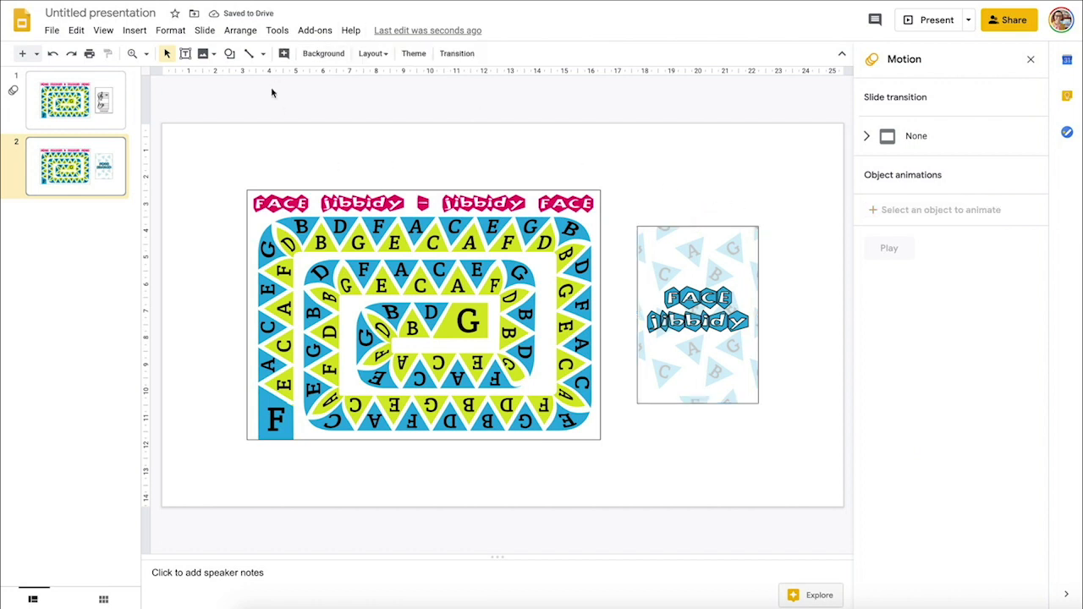
# - Draw a text box over the card back reading 'Click here to flip the deck over'
pyautogui.click(186, 53)
pyautogui.moveTo(636, 225); pyautogui.dragTo(758, 404)
pyautogui.write('Cl')
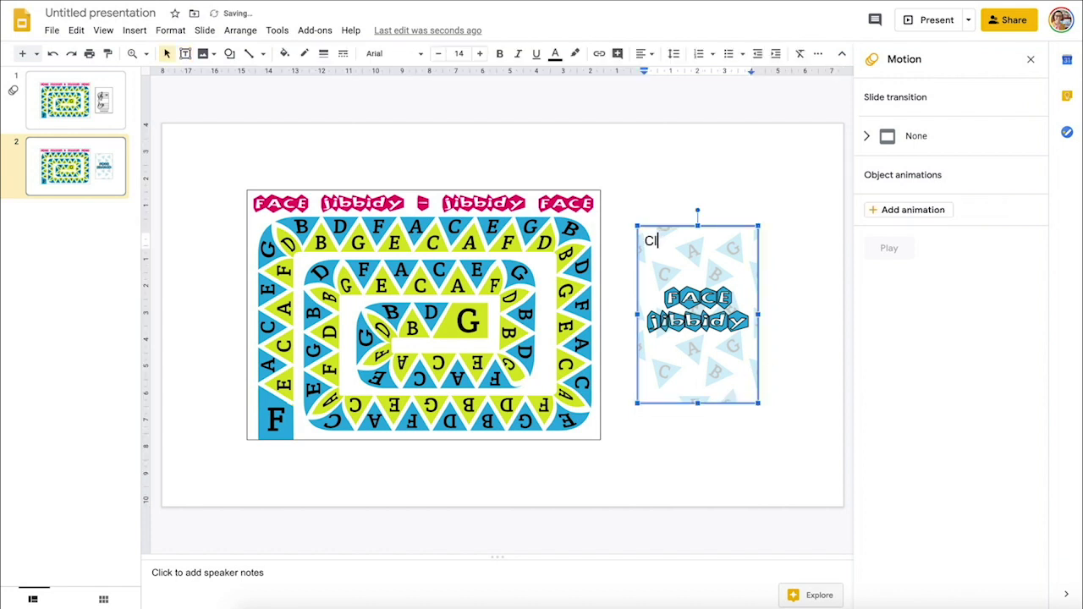
pyautogui.write('ick here to')
pyautogui.write('flip the cards')
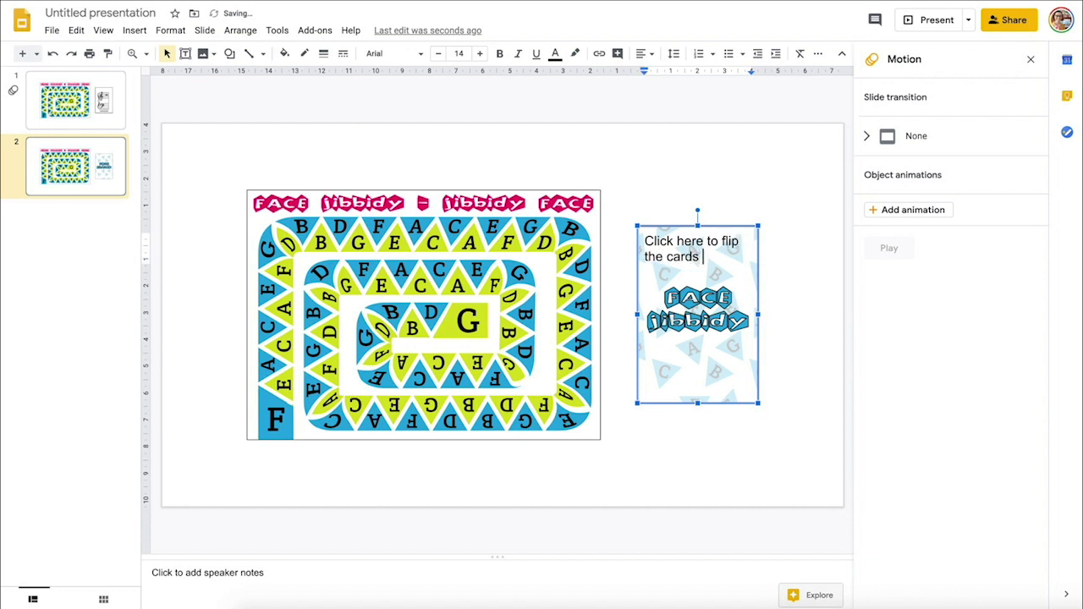
pyautogui.press('BackSpace')
pyautogui.press('BackSpace')
pyautogui.press('BackSpace')
pyautogui.press('BackSpace')
pyautogui.press('BackSpace')
pyautogui.press('BackSpace')
pyautogui.write('deck over')
# - Set all the caption text to Roboto Condensed, Bold
pyautogui.hotkey('ctrl', 'a')
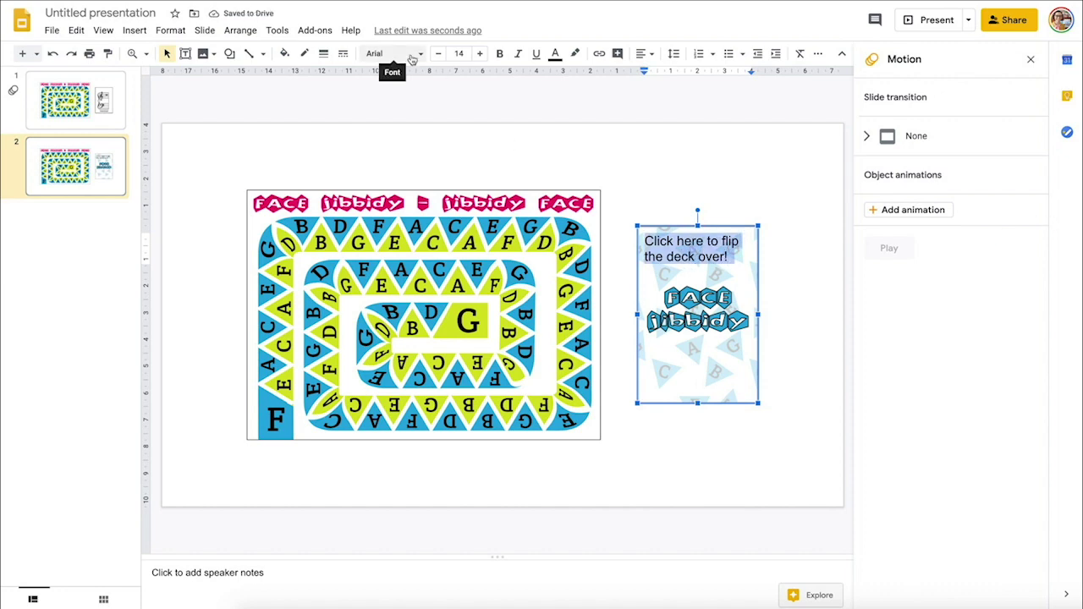
pyautogui.click(412, 53)
pyautogui.click(418, 130)
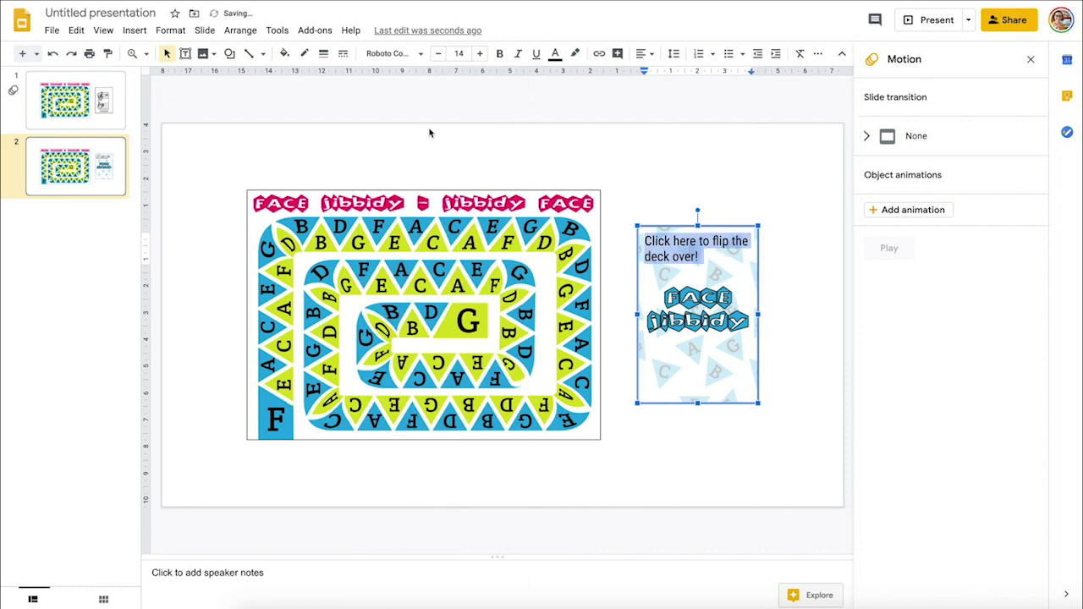
pyautogui.click(500, 54)
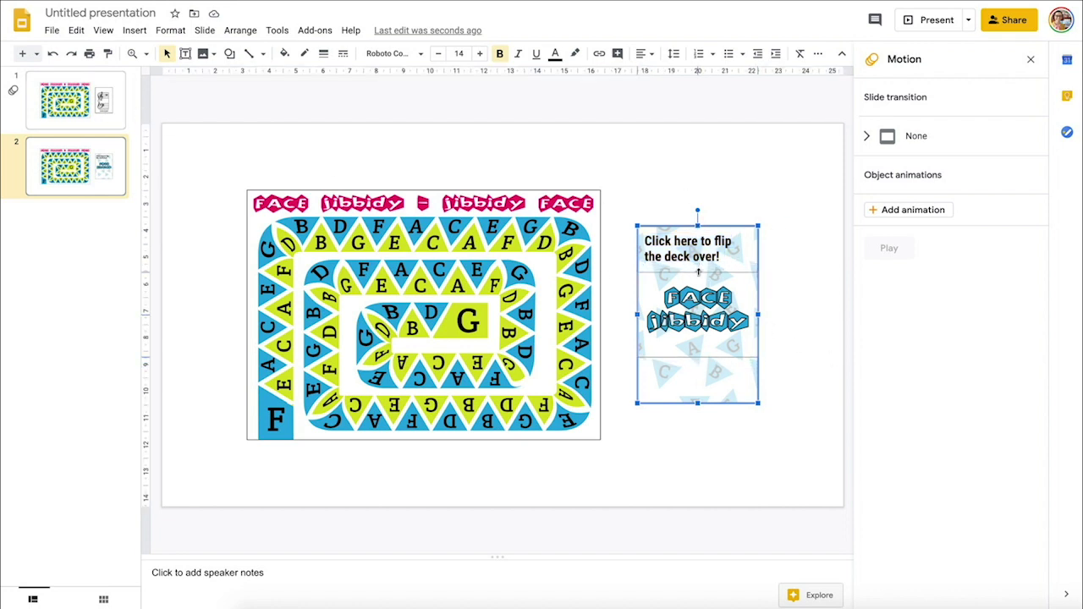
# - Move the caption box to the card's middle and centre the text vertically and horizontally
pyautogui.moveTo(698, 226); pyautogui.dragTo(698, 272)
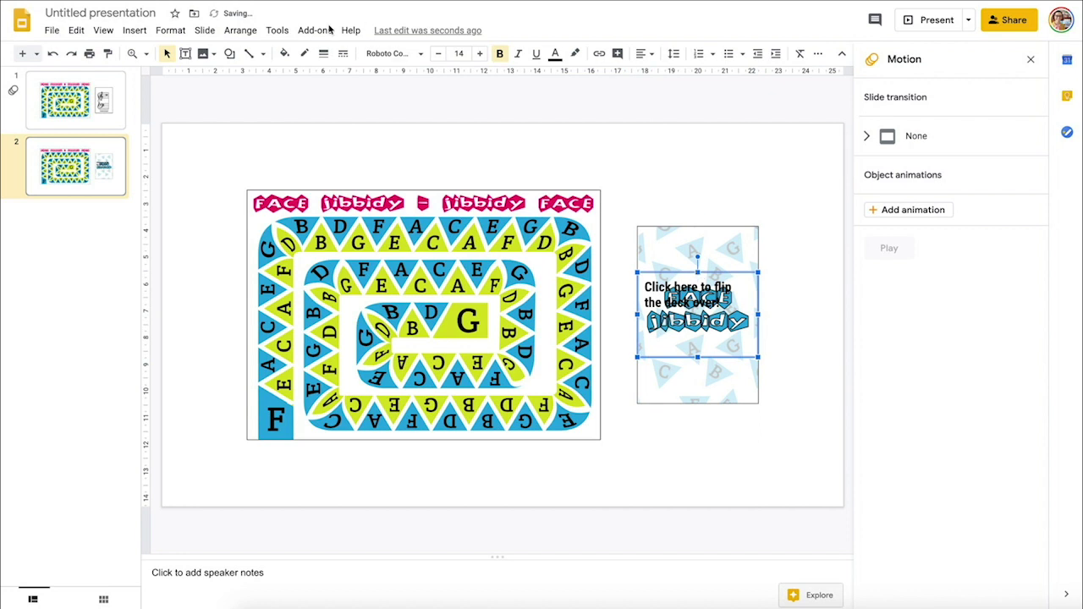
pyautogui.click(673, 54)
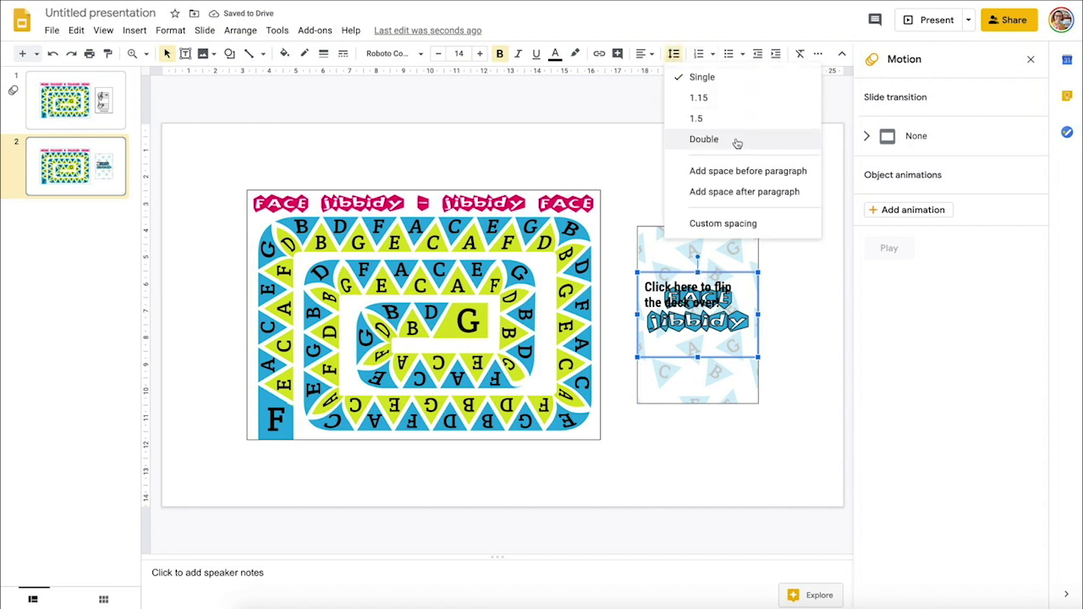
pyautogui.click(646, 54)
pyautogui.click(665, 94)
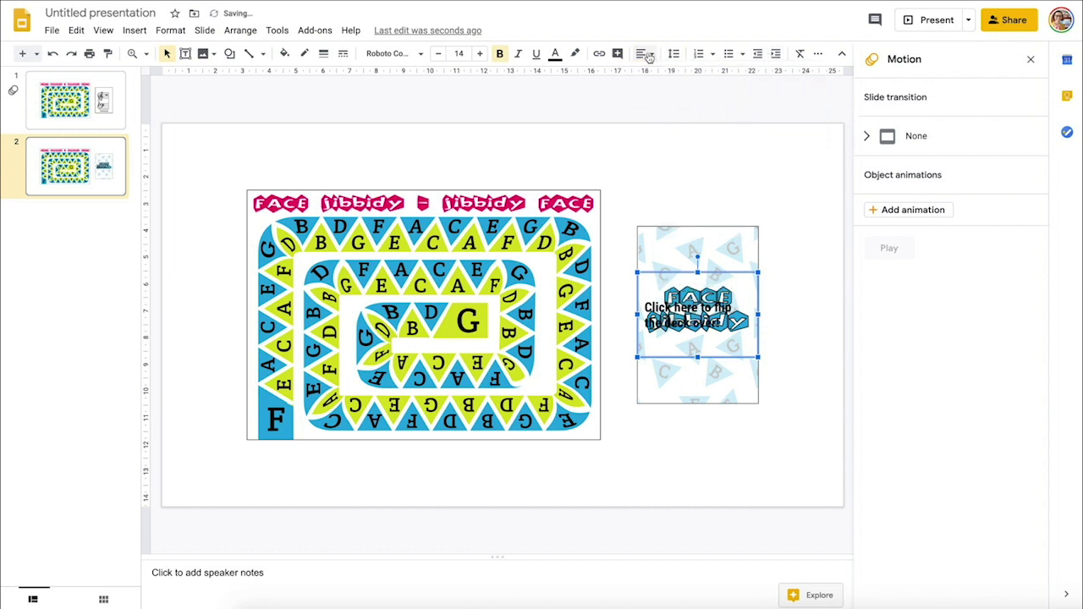
pyautogui.click(645, 53)
pyautogui.click(661, 73)
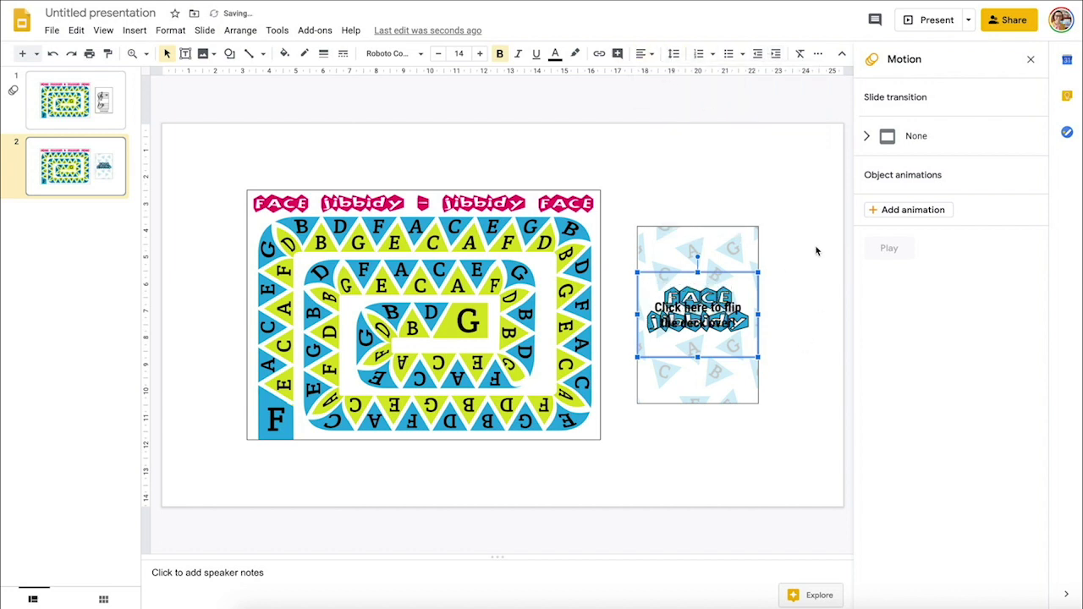
# - Enlarge the caption to 23 pt, then select the card image behind it
pyautogui.click(481, 54)
pyautogui.click(480, 54)
pyautogui.click(480, 53)
pyautogui.click(480, 54)
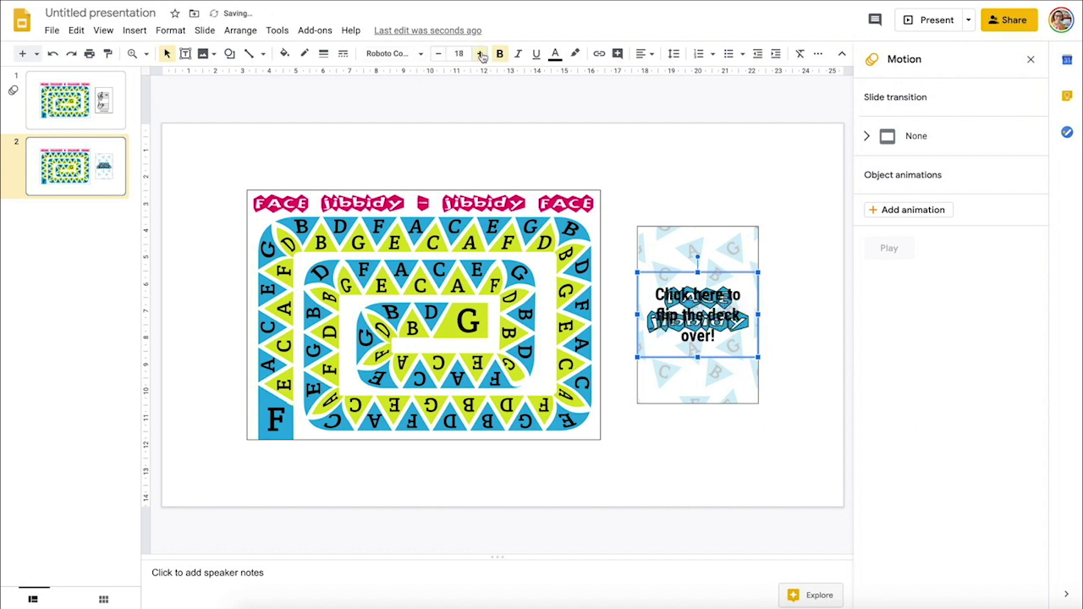
pyautogui.click(480, 54)
pyautogui.click(481, 54)
pyautogui.click(481, 54)
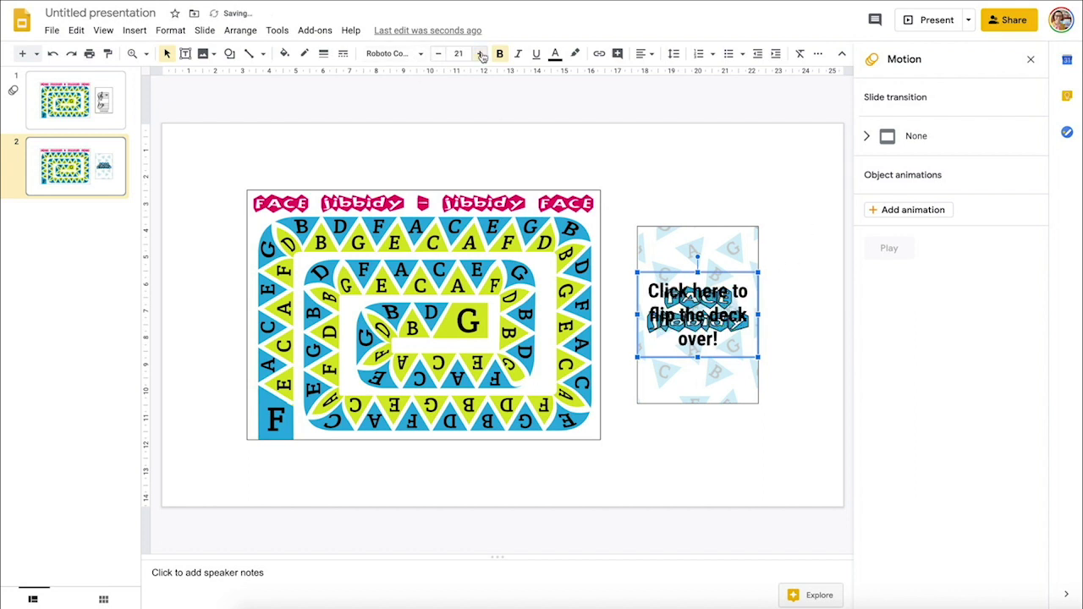
pyautogui.click(480, 54)
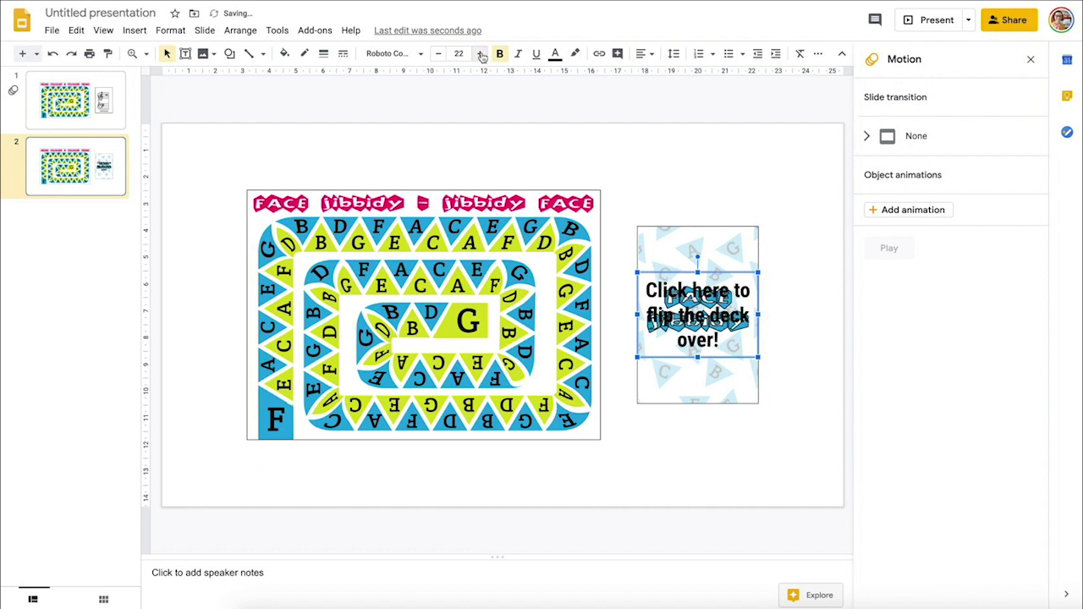
pyautogui.click(481, 53)
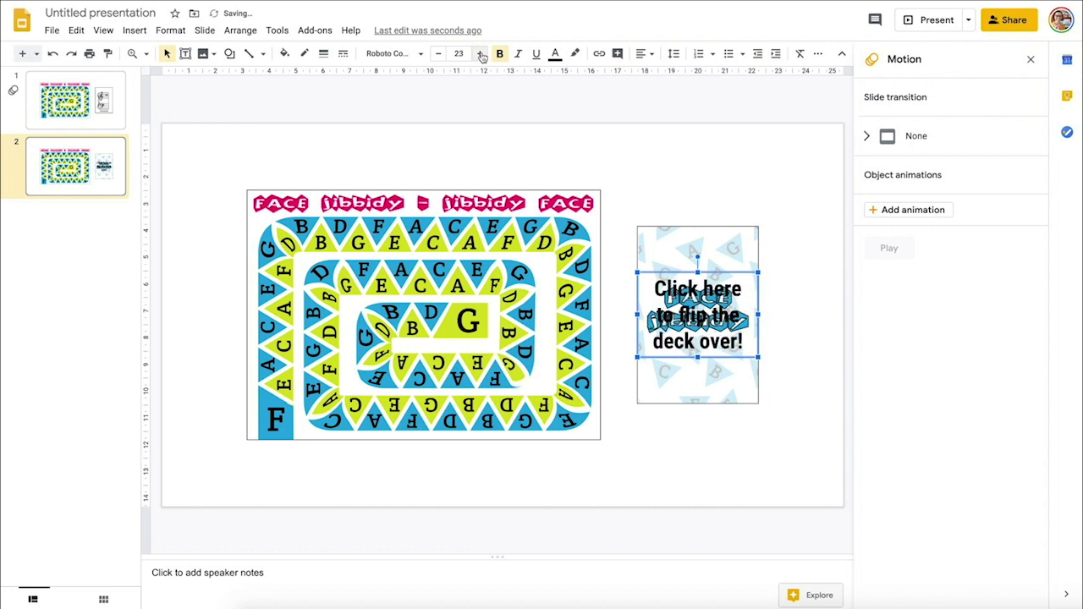
pyautogui.click(808, 235)
pyautogui.click(719, 238)
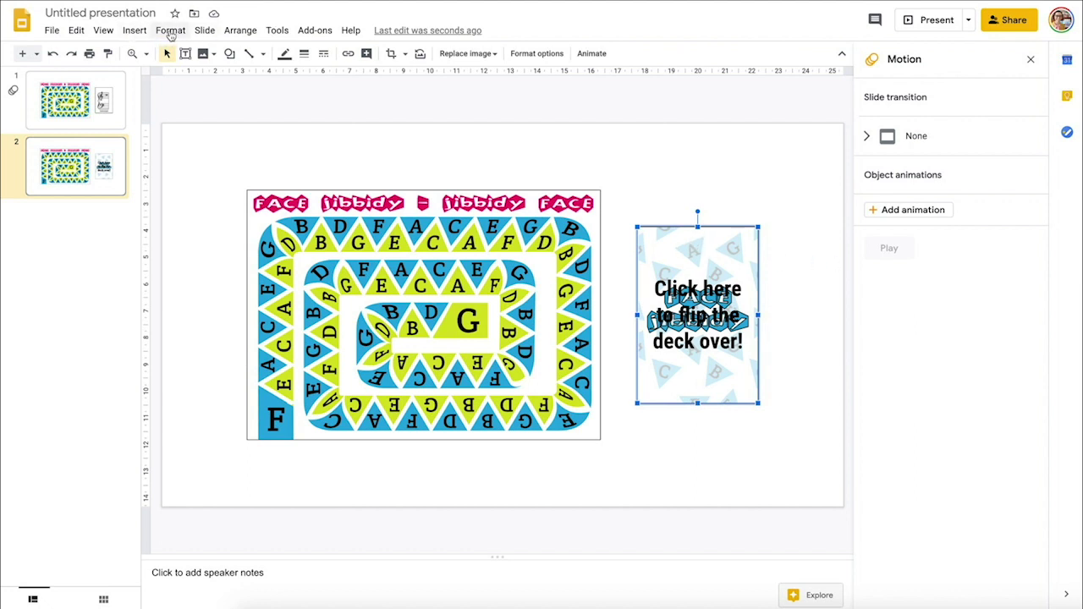
# - Fade the card-back image to about 84% transparency in Format options > Adjustments
pyautogui.click(170, 32)
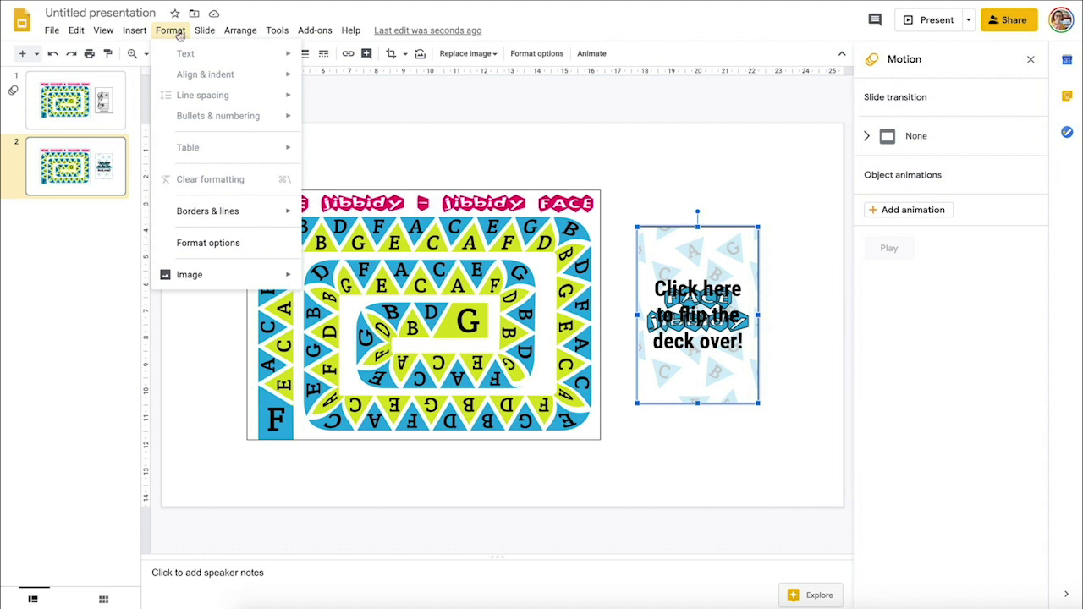
pyautogui.click(246, 243)
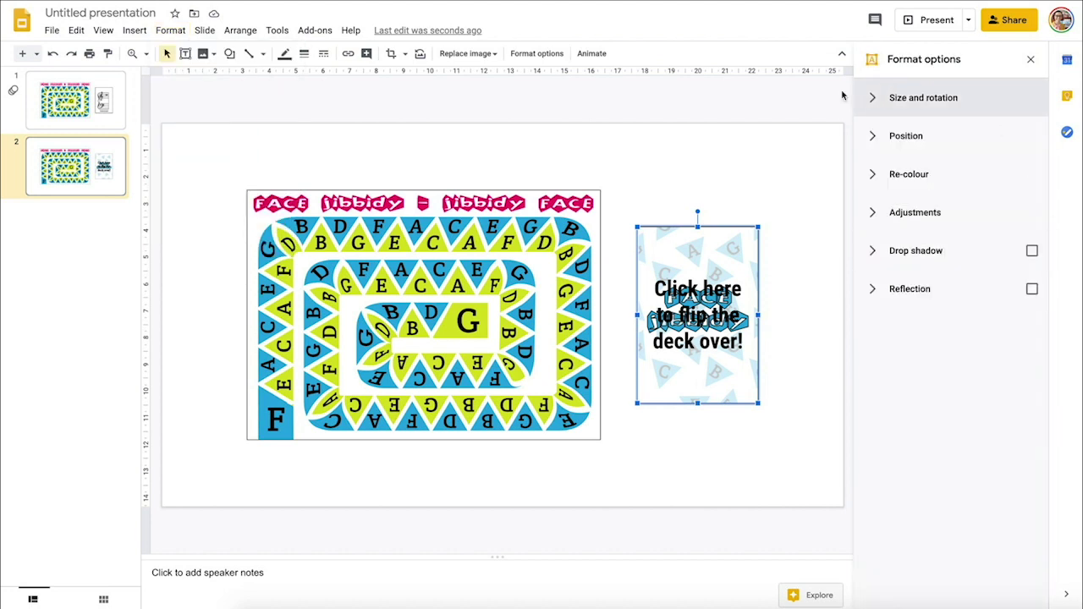
pyautogui.click(875, 214)
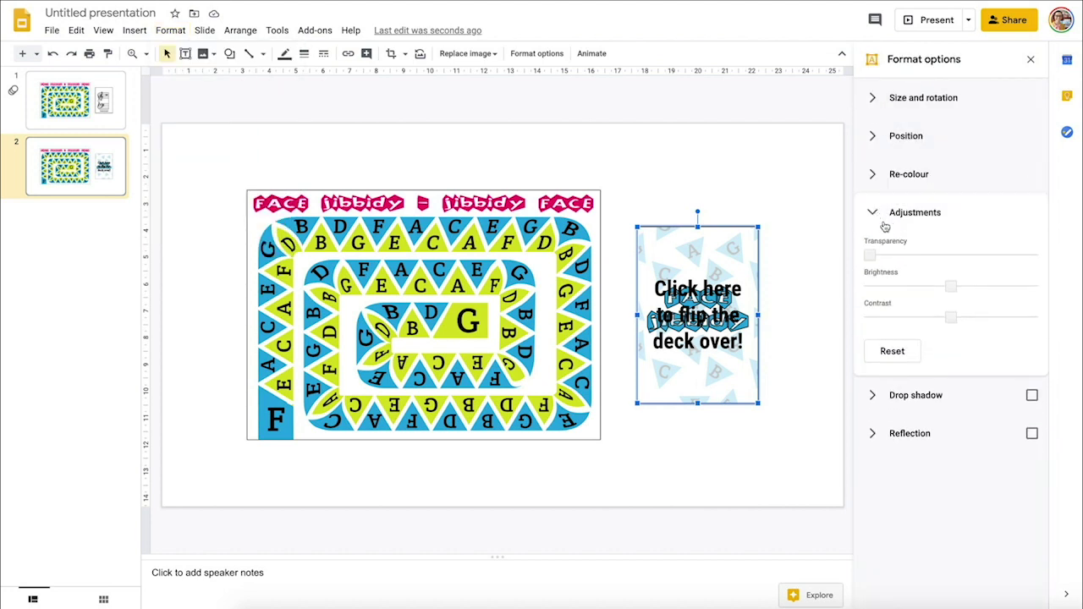
pyautogui.moveTo(865, 254); pyautogui.dragTo(979, 261)
pyautogui.click(691, 142)
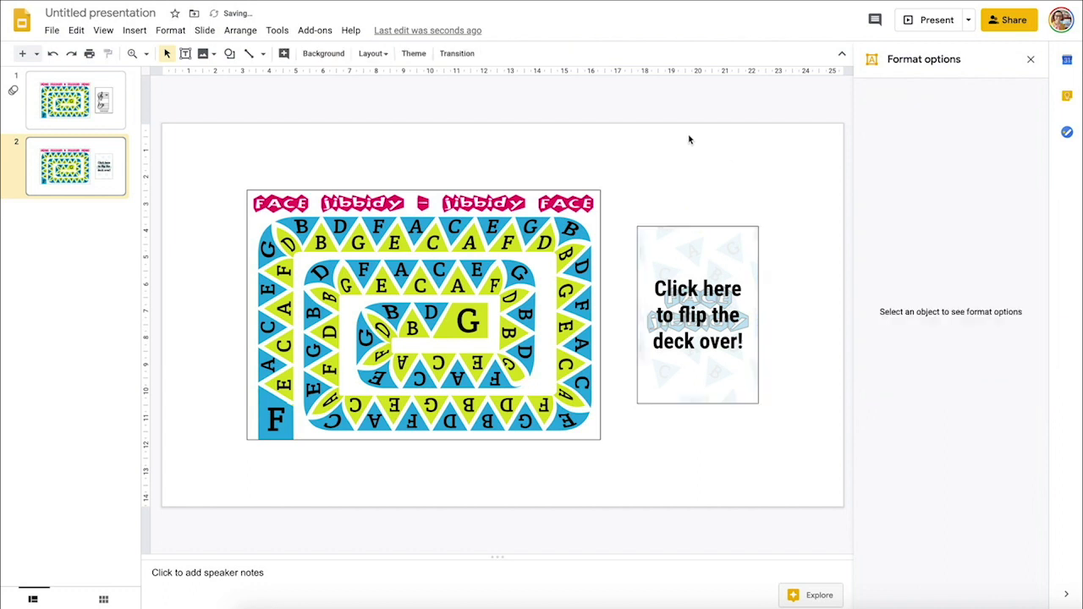
pyautogui.click(706, 237)
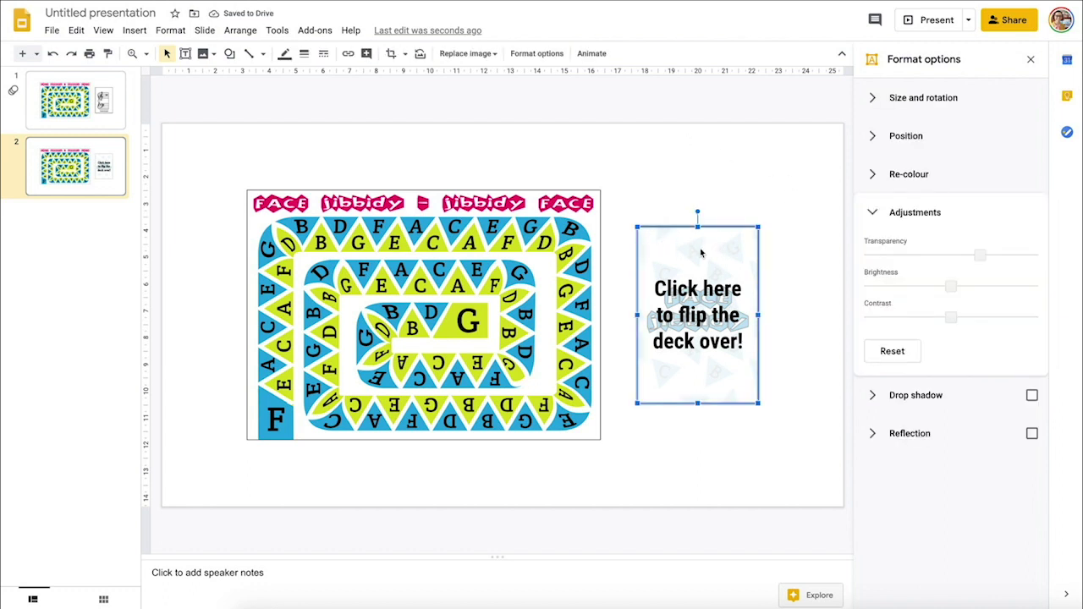
pyautogui.click(745, 292)
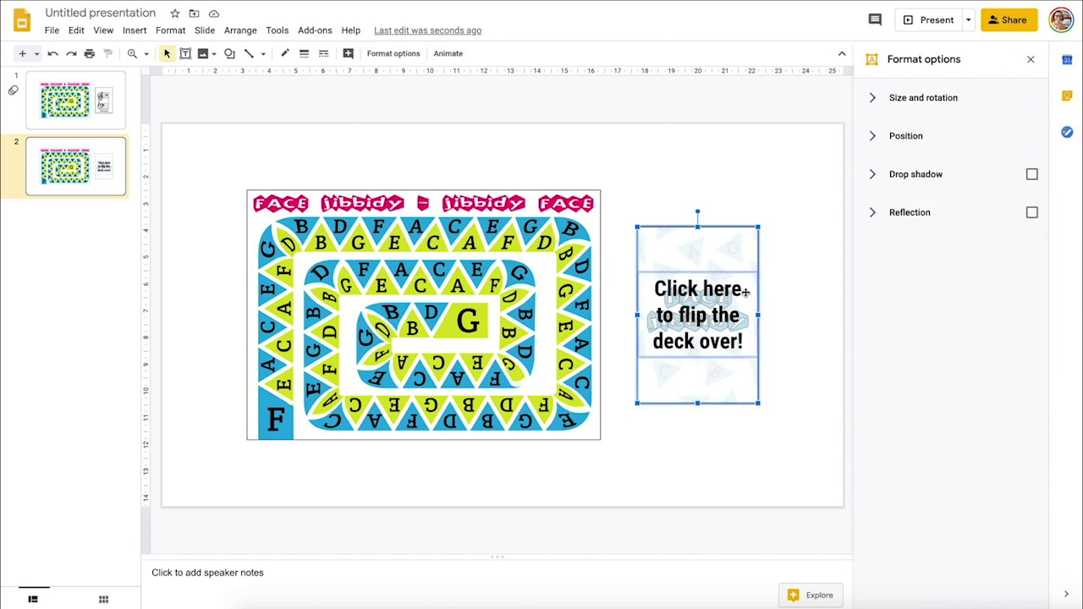
pyautogui.rightClick(745, 295)
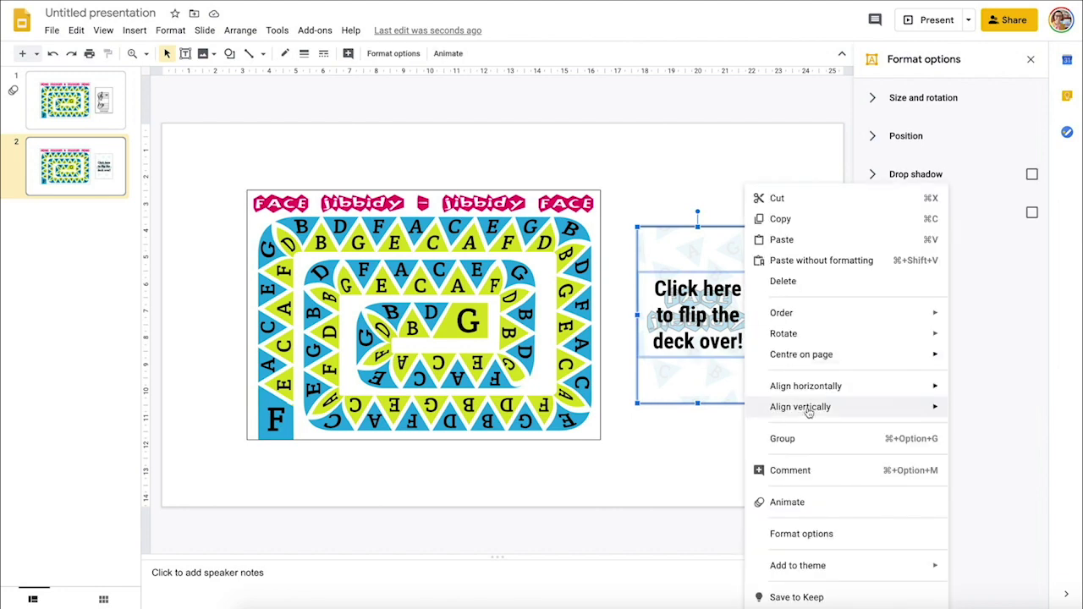
pyautogui.click(818, 438)
pyautogui.click(727, 201)
pyautogui.click(732, 261)
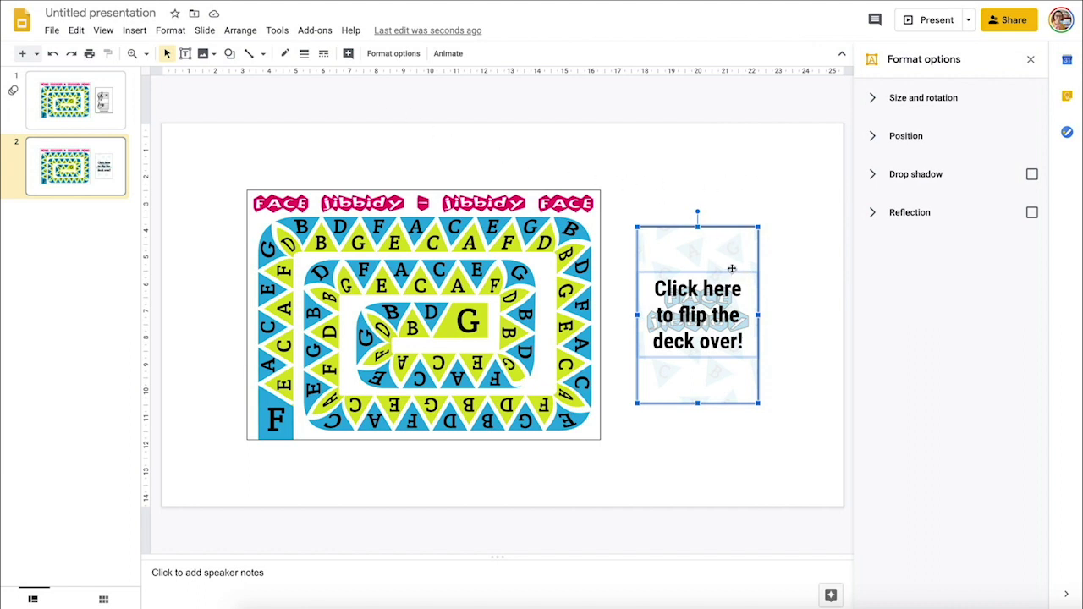
pyautogui.click(324, 134)
pyautogui.click(672, 247)
pyautogui.click(135, 31)
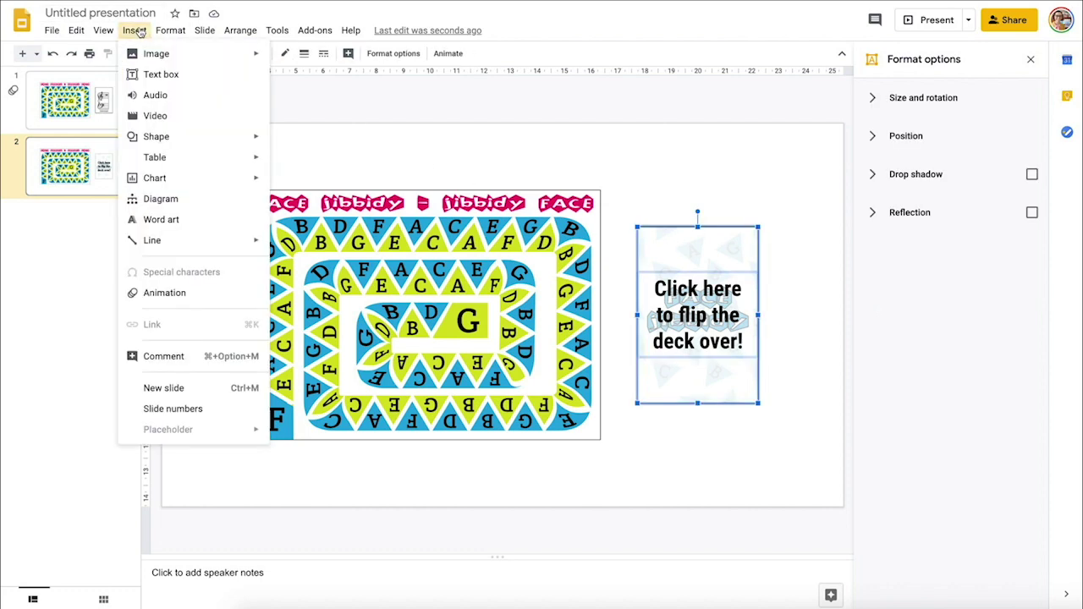
pyautogui.click(671, 180)
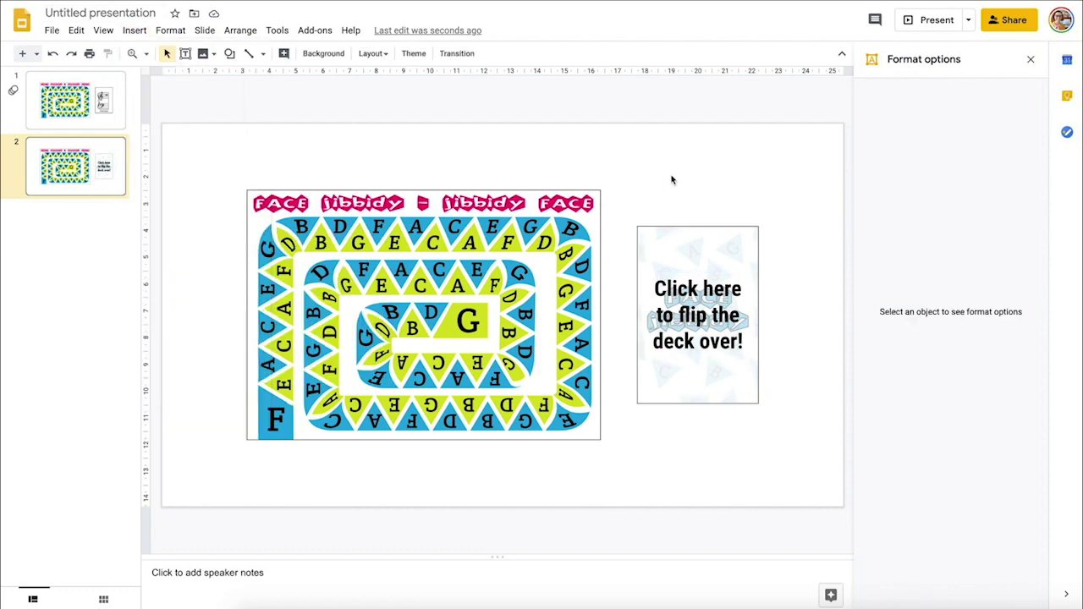
pyautogui.click(699, 245)
pyautogui.rightClick(709, 255)
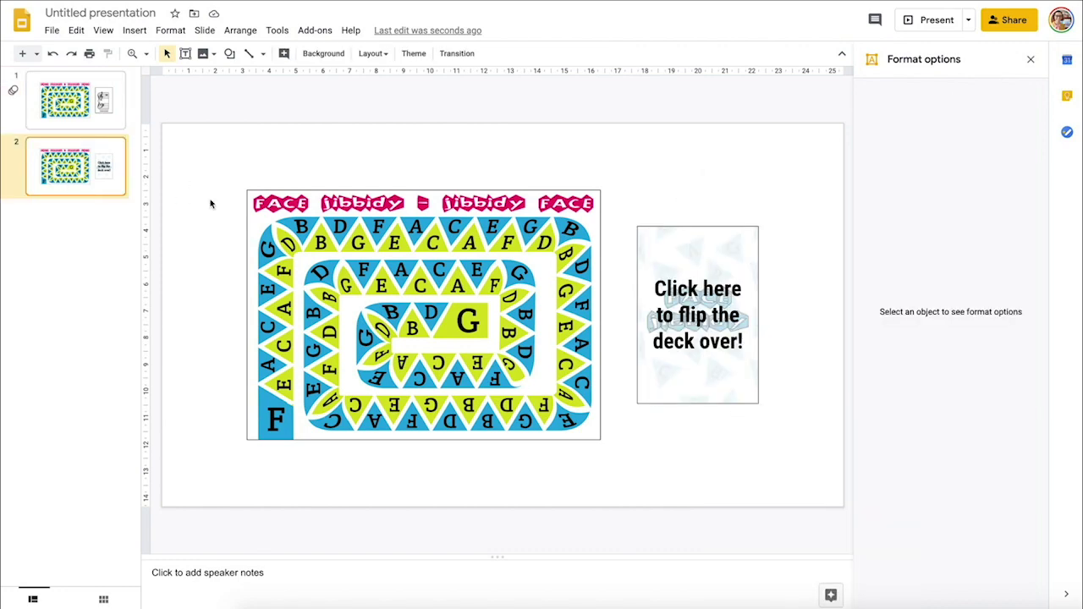
pyautogui.click(709, 258)
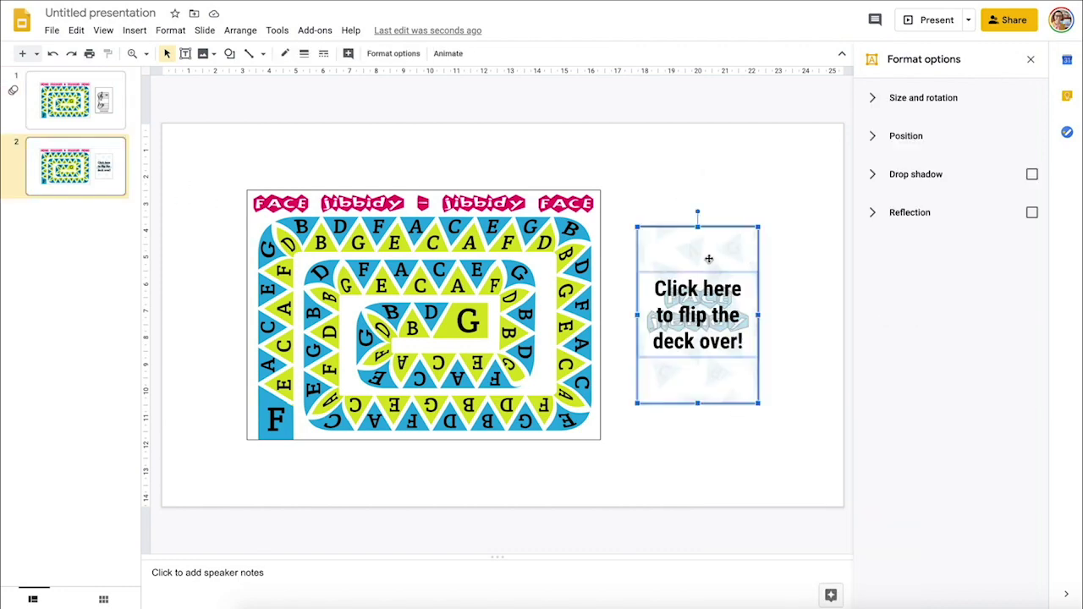
pyautogui.rightClick(708, 258)
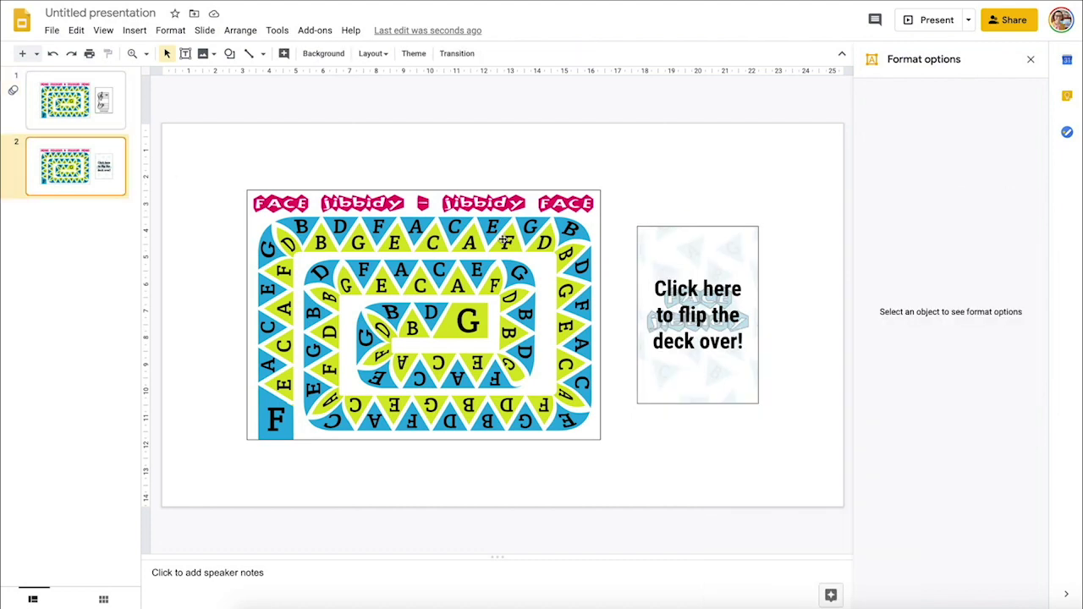
pyautogui.click(707, 264)
pyautogui.rightClick(708, 264)
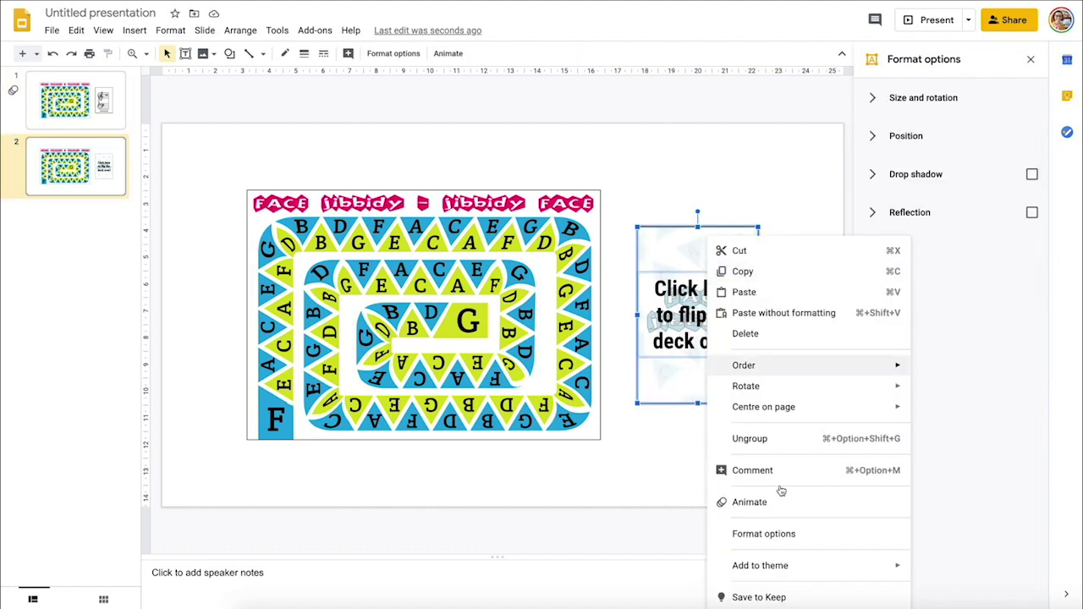
pyautogui.click(783, 436)
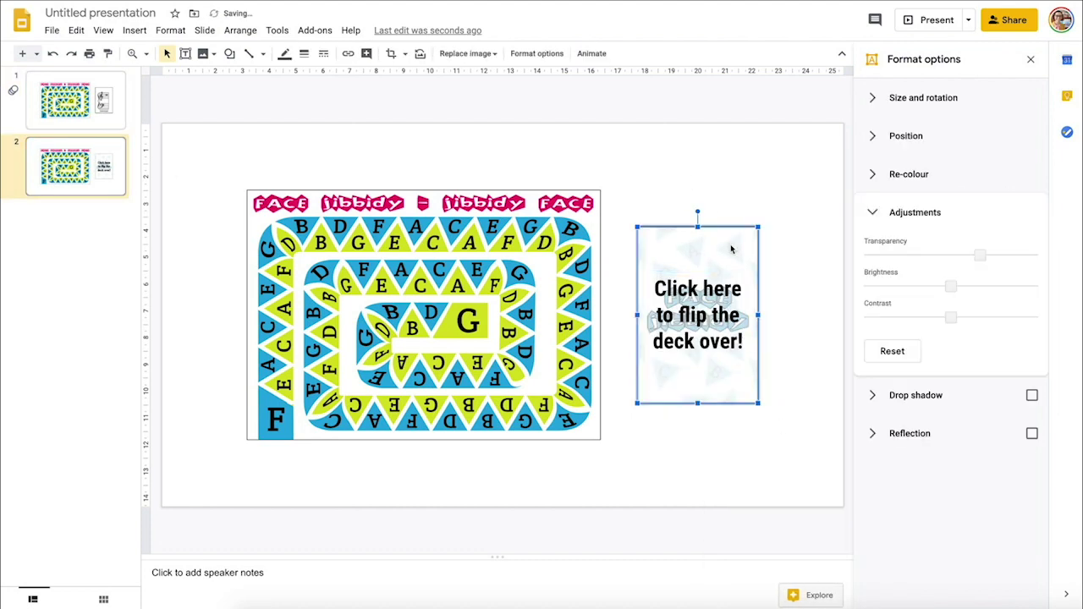
# - Link the faded card-back image to Slide 1 of this presentation
pyautogui.click(135, 31)
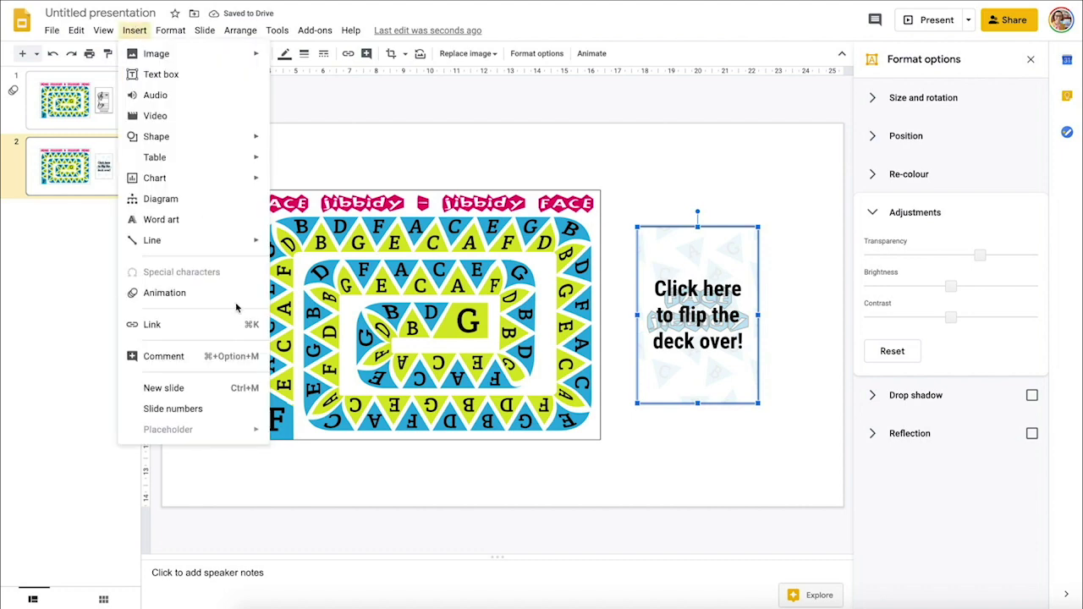
pyautogui.click(200, 326)
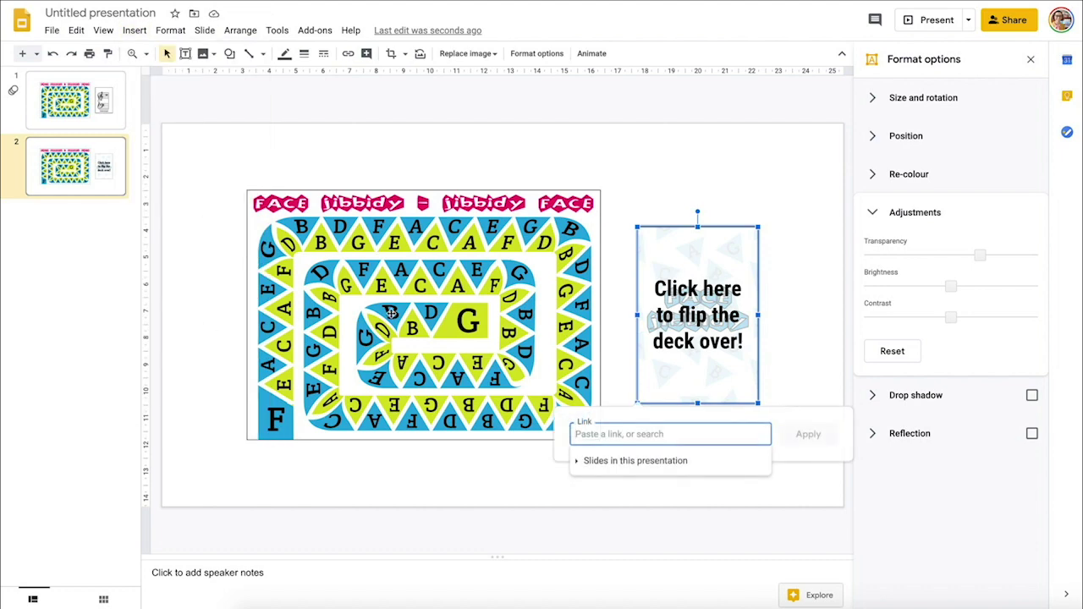
pyautogui.click(668, 462)
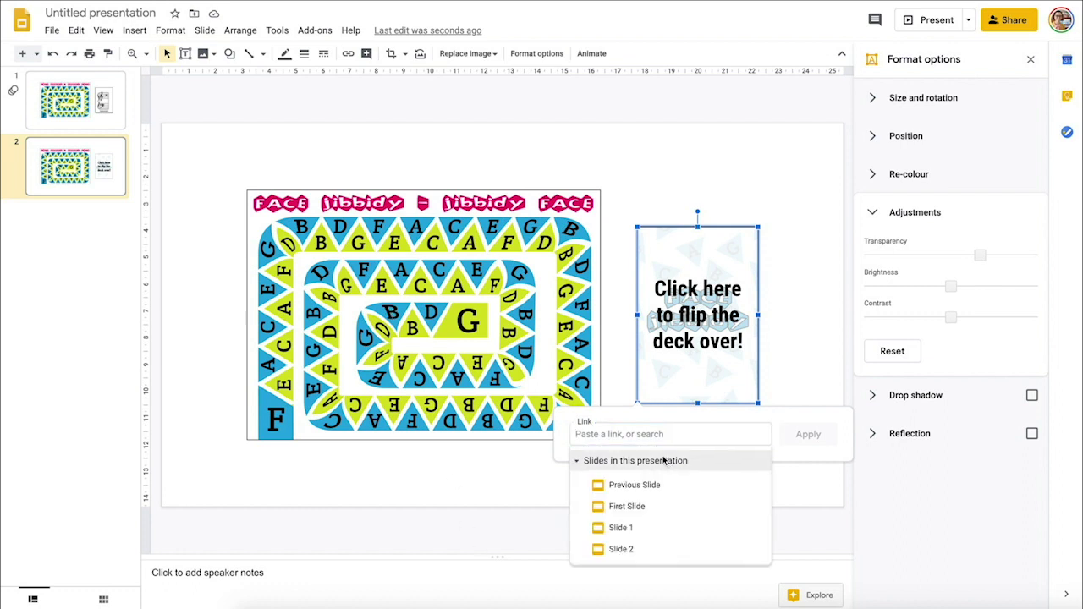
pyautogui.click(641, 528)
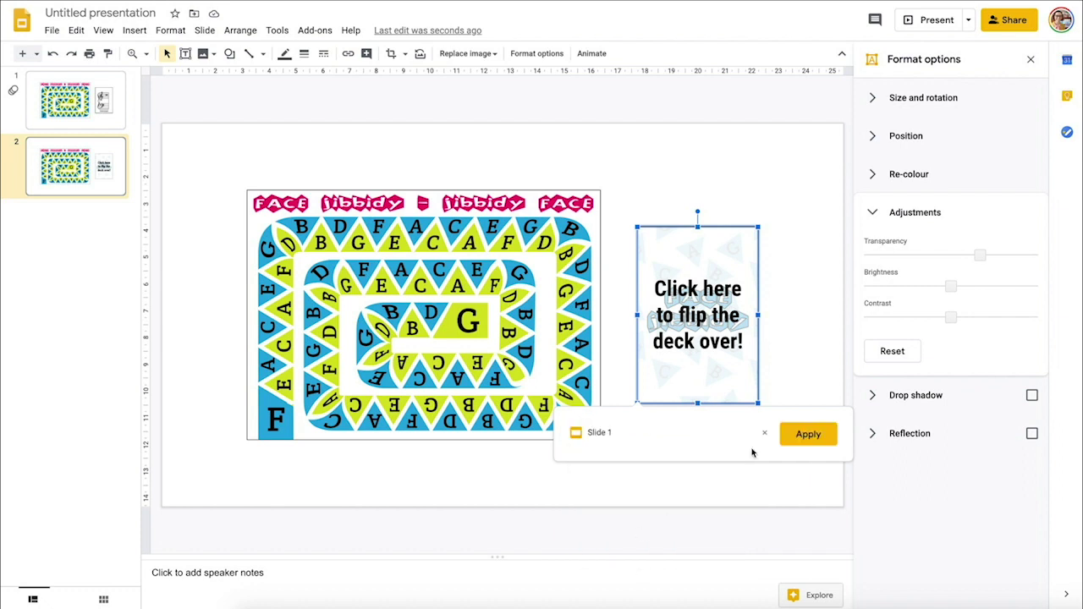
pyautogui.click(807, 437)
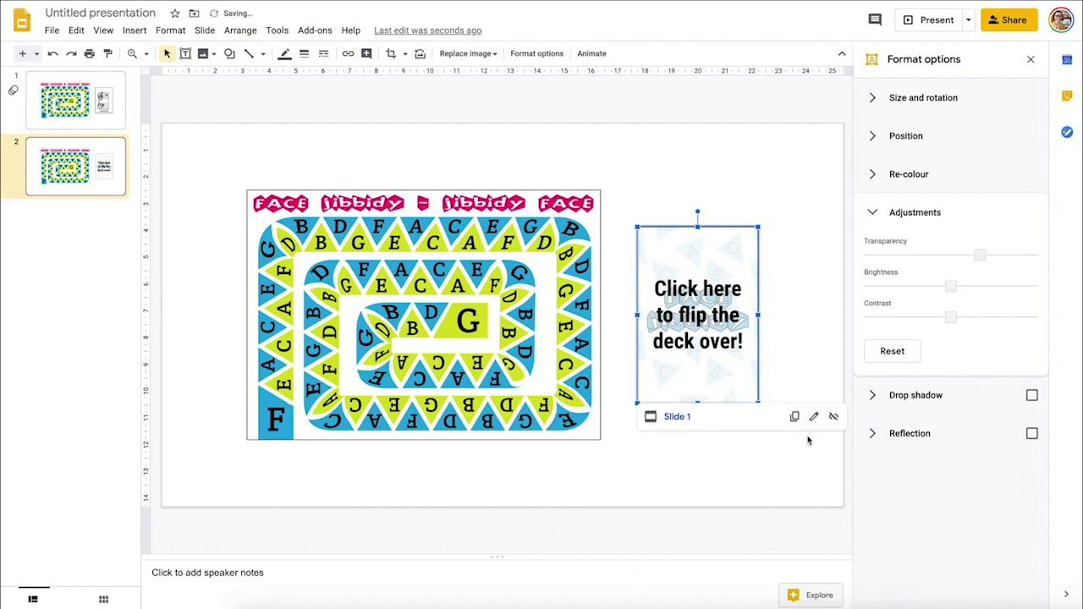
pyautogui.click(660, 148)
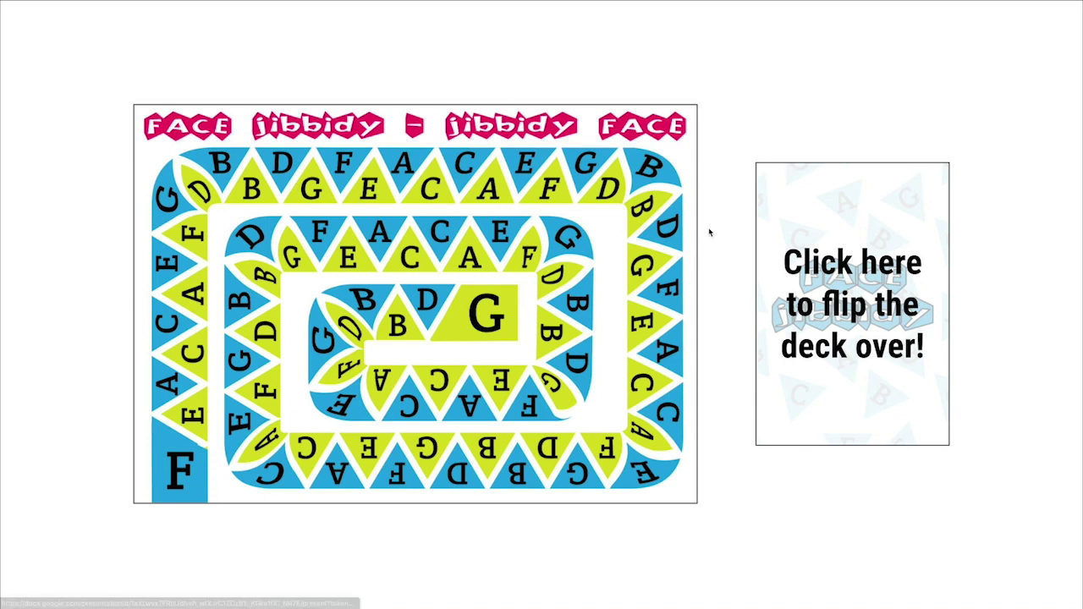
# - In the running slideshow, click the flip card to jump to slide 1's FACE jibbidy back
pyautogui.click(852, 275)
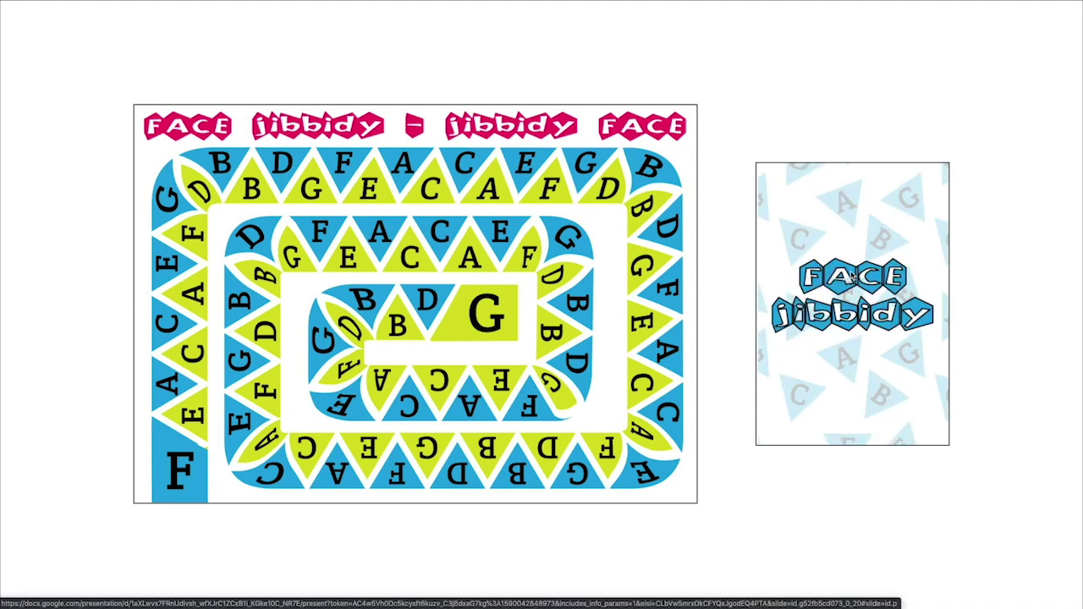